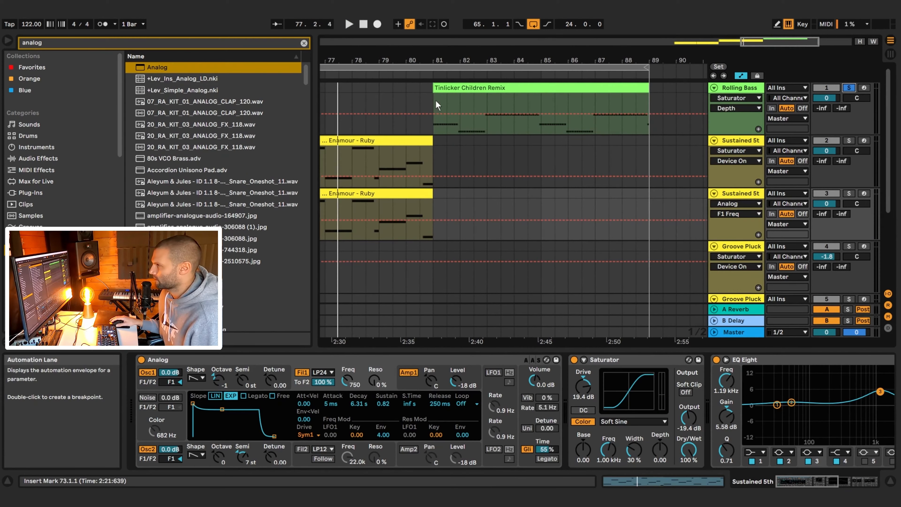
Play the Tinlicker Children Remix clip on the Rolling Bass track from bar 81.
{"action": "left_click", "coordinate": [437, 105]}
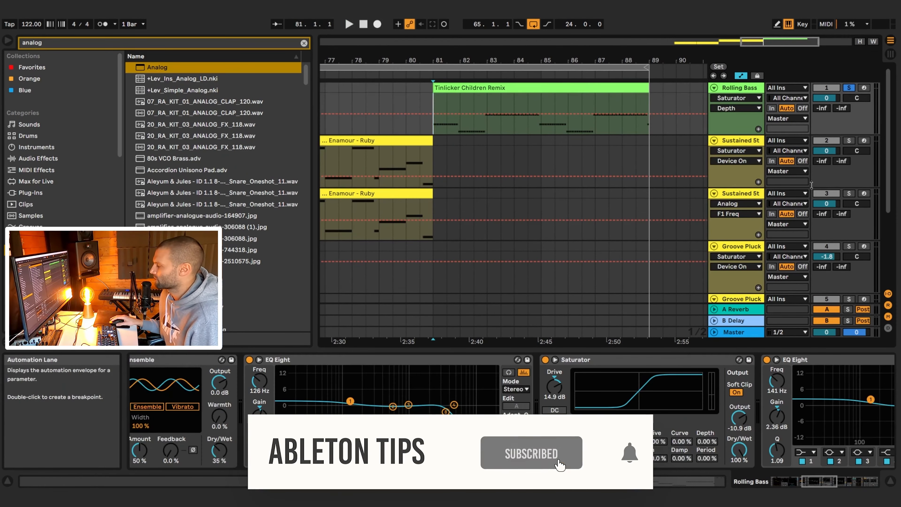
{"action": "key", "text": "space"}
{"action": "key", "text": "space"}
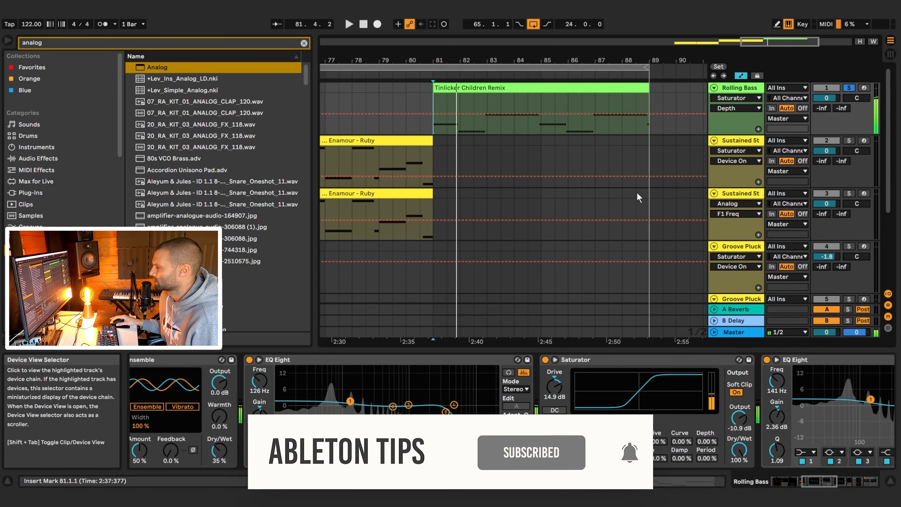
{"action": "left_click_drag", "start_coordinate": [480, 60], "coordinate": [555, 50]}
{"action": "left_click_drag", "start_coordinate": [773, 42], "coordinate": [779, 43]}
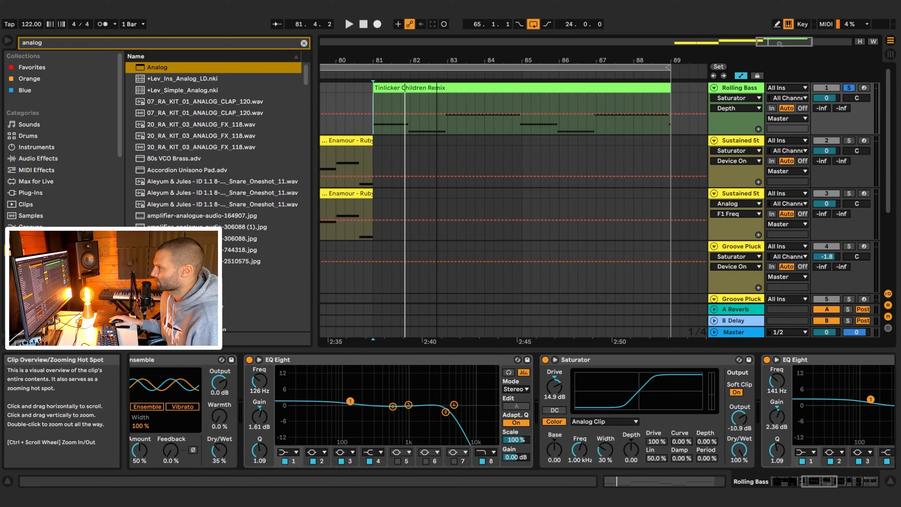
Duplicate the Rolling Bass track with its clip and solo the duplicate.
{"action": "left_click", "coordinate": [740, 89]}
{"action": "left_click_drag", "start_coordinate": [811, 477], "coordinate": [822, 477]}
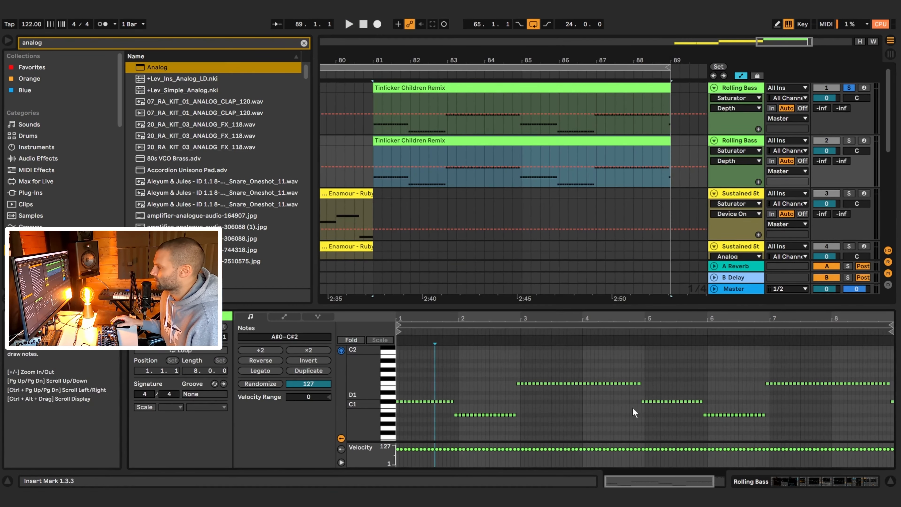
{"action": "double_click", "coordinate": [737, 141]}
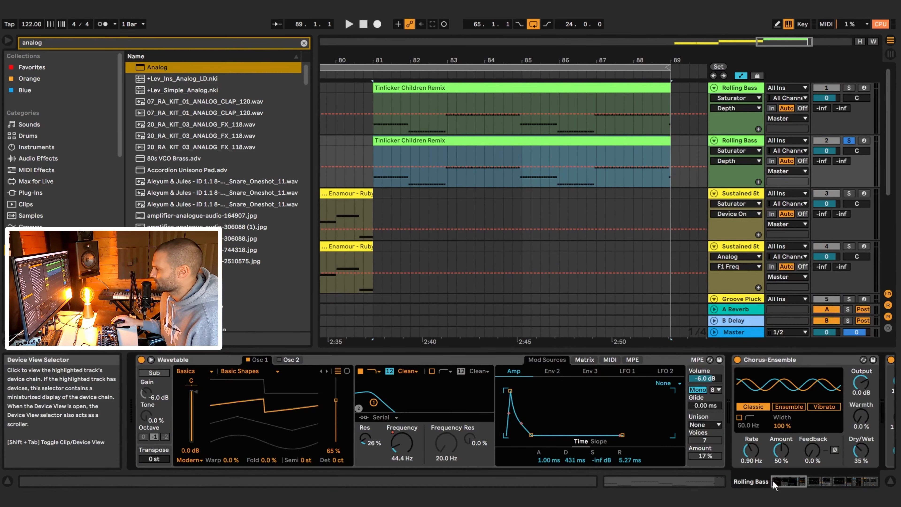
Deactivate all effects after Wavetable on the duplicated Rolling Bass track, from Reverb, Delay and Erosion back to EQ Eight and Chorus-Ensemble.
{"action": "left_click_drag", "start_coordinate": [775, 482], "coordinate": [869, 479]}
{"action": "left_click", "coordinate": [537, 359]}
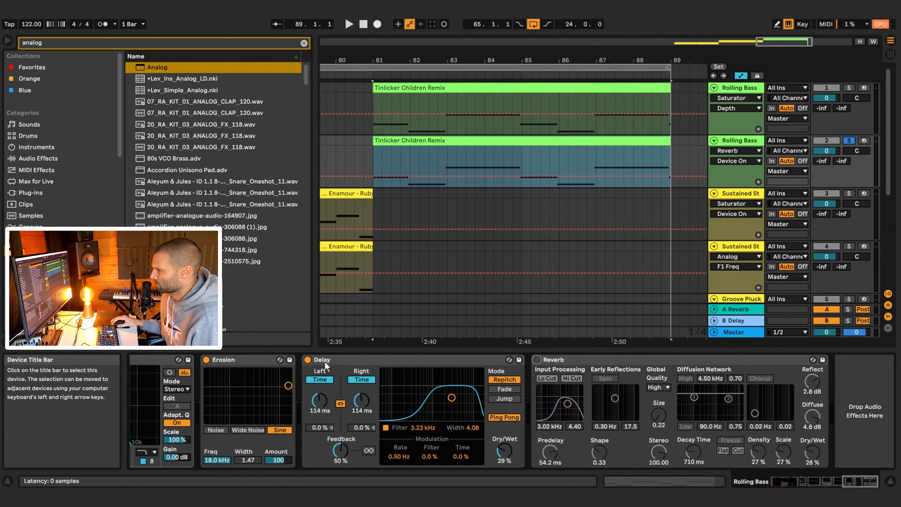
{"action": "left_click", "coordinate": [308, 359]}
{"action": "left_click", "coordinate": [206, 360]}
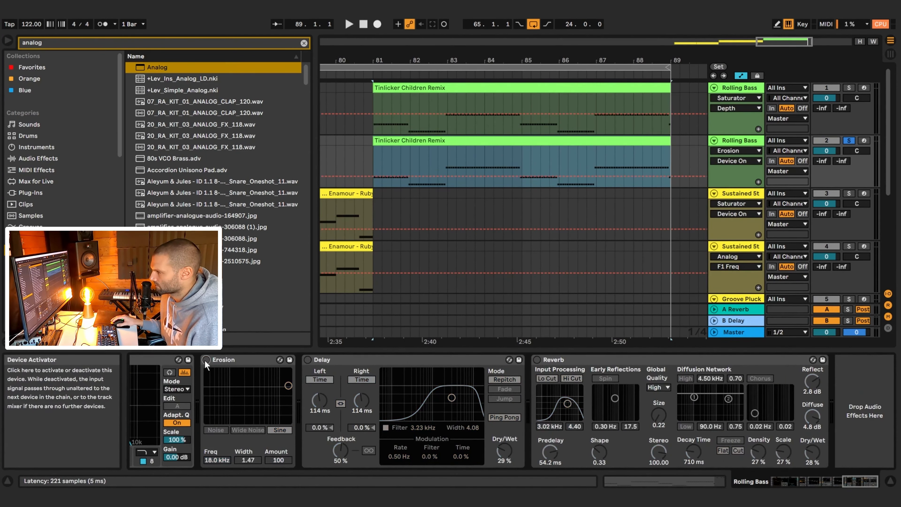
{"action": "left_click", "coordinate": [639, 360]}
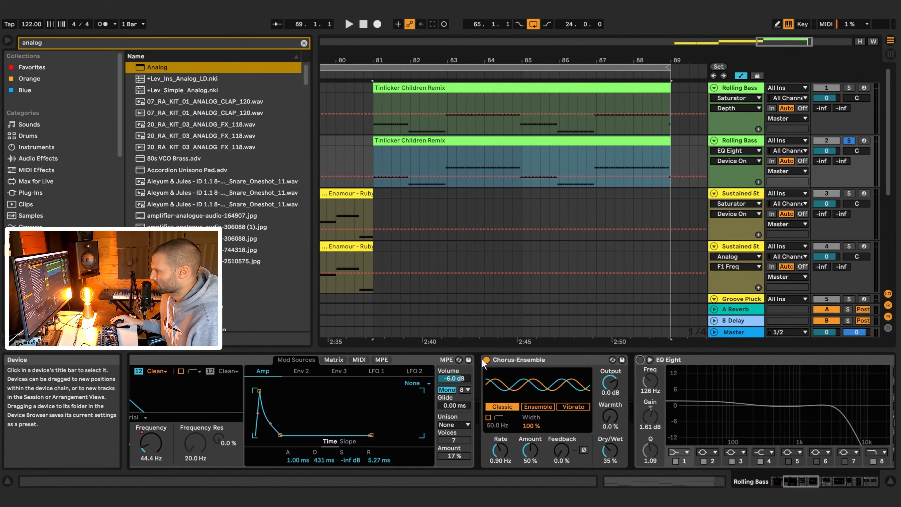
{"action": "left_click", "coordinate": [485, 360]}
Find Wavetable in the browser and load its default preset over the existing instrument on the duplicated track.
{"action": "left_click_drag", "start_coordinate": [812, 480], "coordinate": [707, 478]}
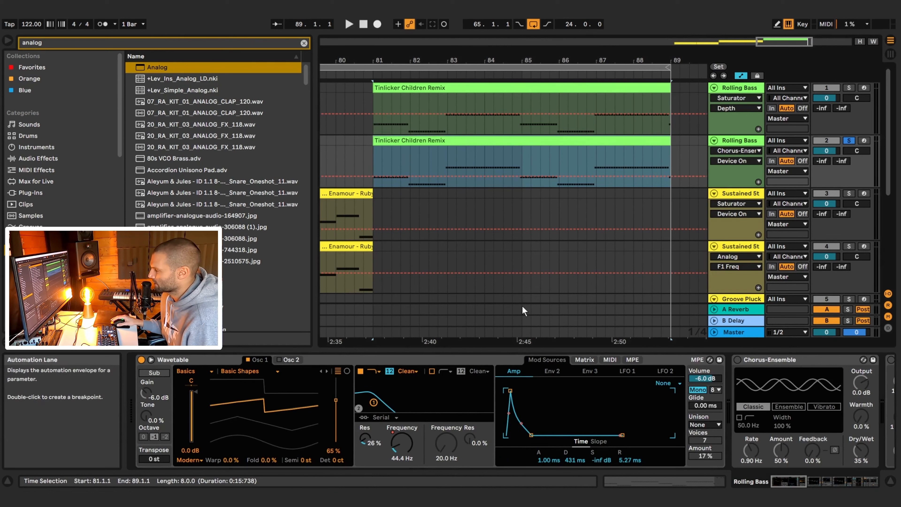
{"action": "left_click", "coordinate": [300, 43]}
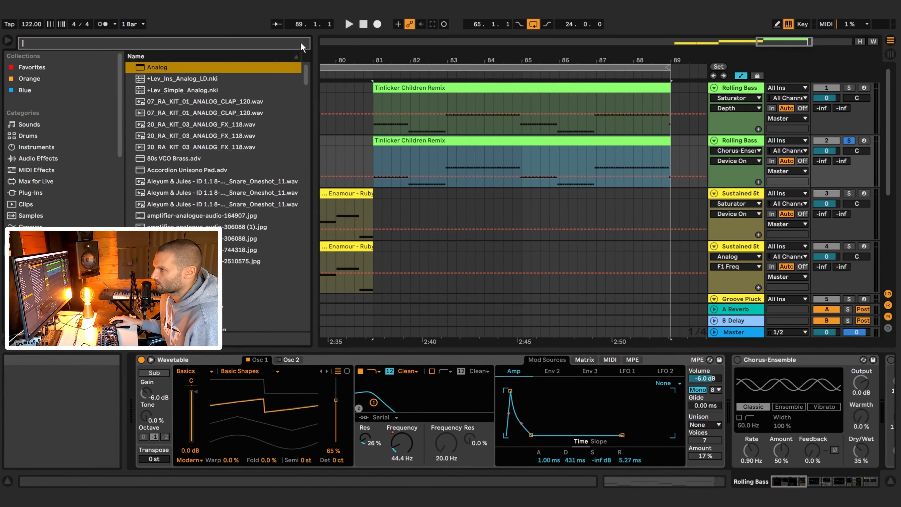
{"action": "type", "text": "wave"}
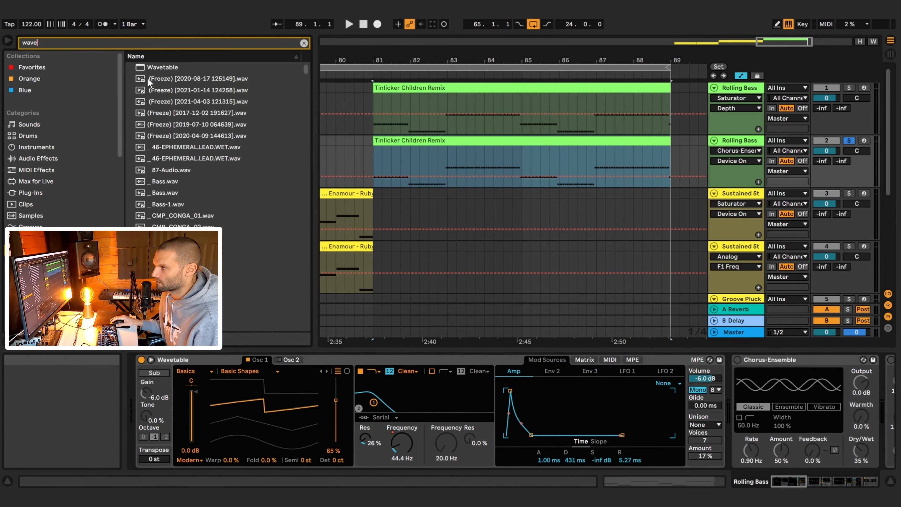
{"action": "double_click", "coordinate": [154, 67]}
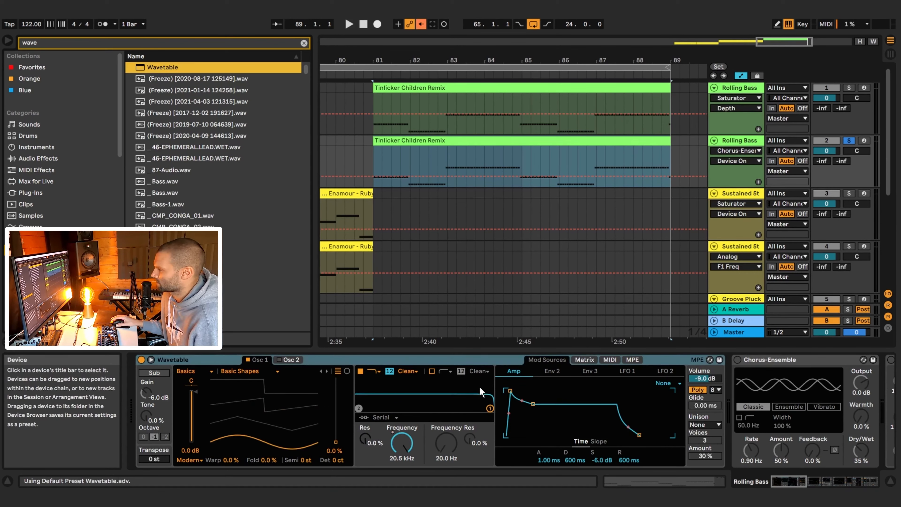
{"action": "left_click", "coordinate": [424, 361]}
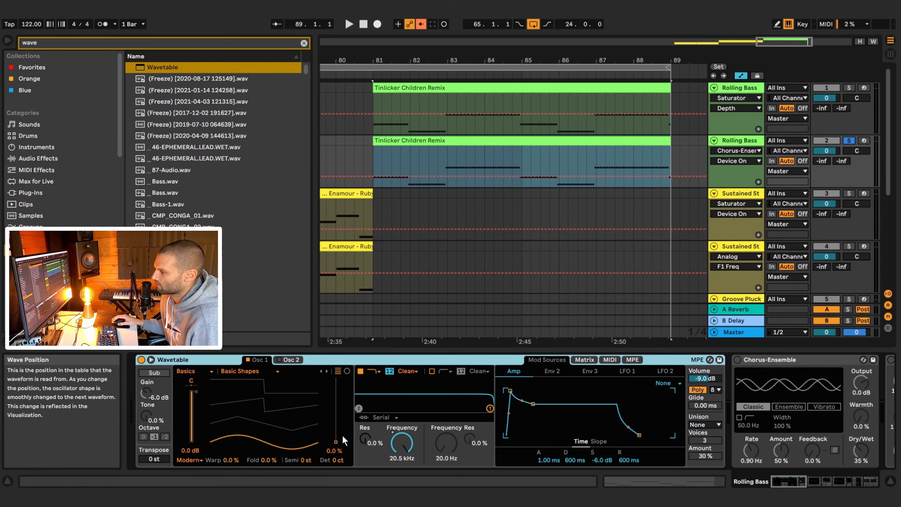
Set the Osc 1 Basic Shapes wave position to 68% and play the bass from bar 81.
{"action": "left_click_drag", "start_coordinate": [335, 439], "coordinate": [335, 398]}
{"action": "key", "text": "space"}
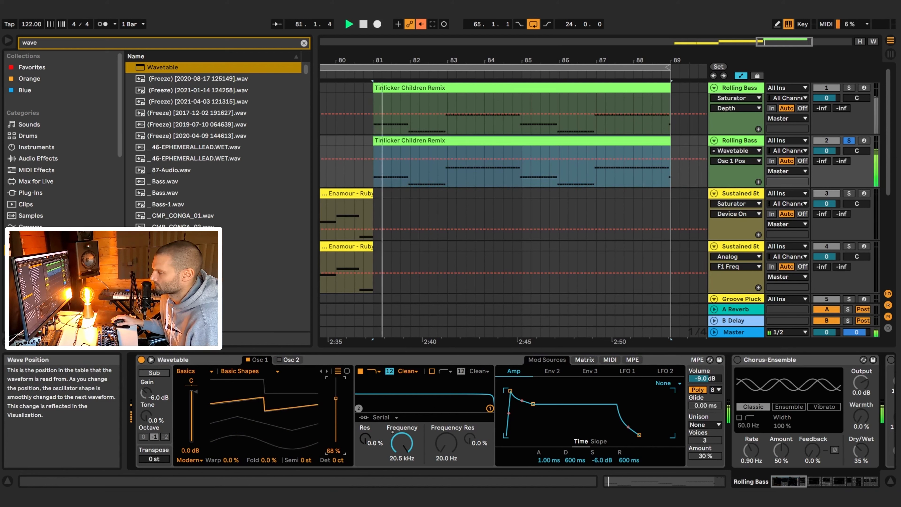
{"action": "key", "text": "space"}
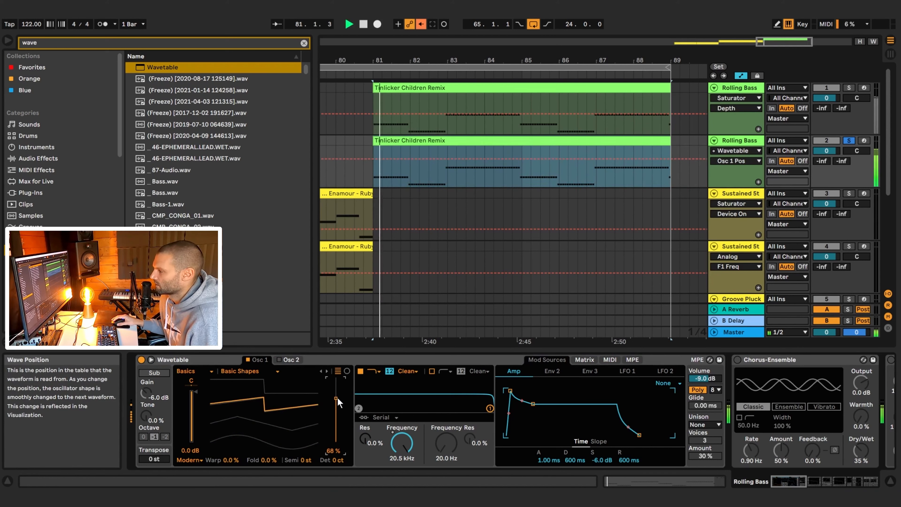
{"action": "key", "text": "space"}
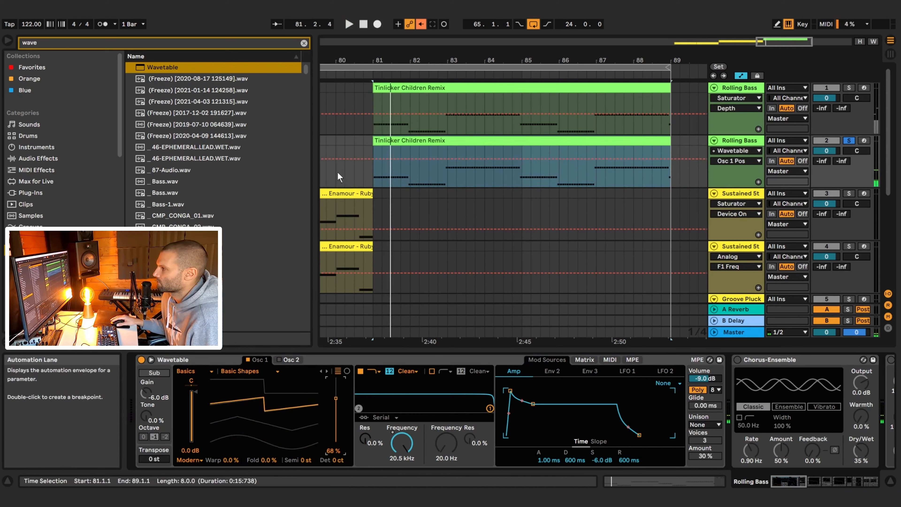
{"action": "left_click", "coordinate": [373, 183]}
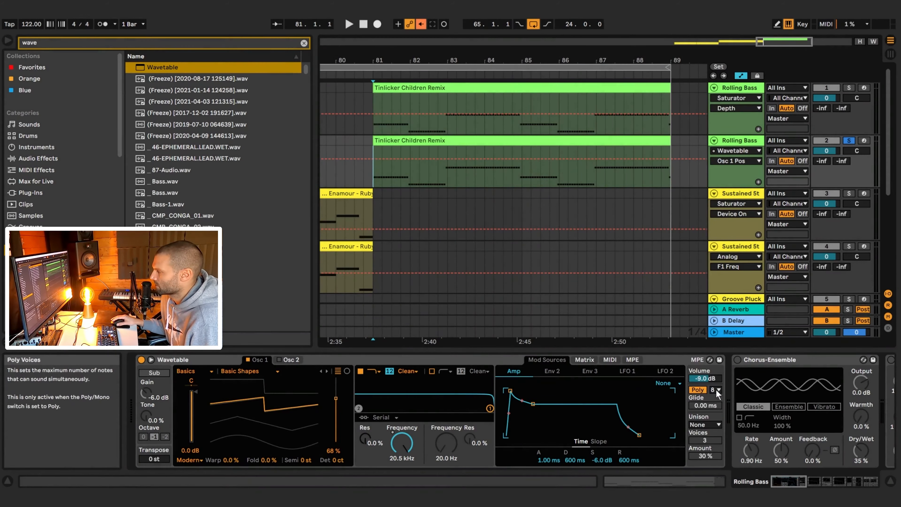
Switch Wavetable from Poly to Mono and play the bass.
{"action": "left_click", "coordinate": [716, 391]}
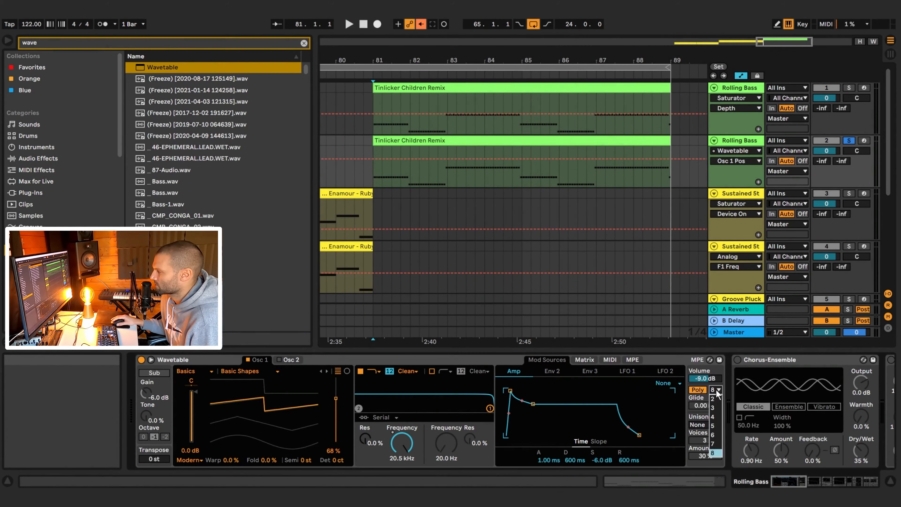
{"action": "left_click", "coordinate": [718, 391]}
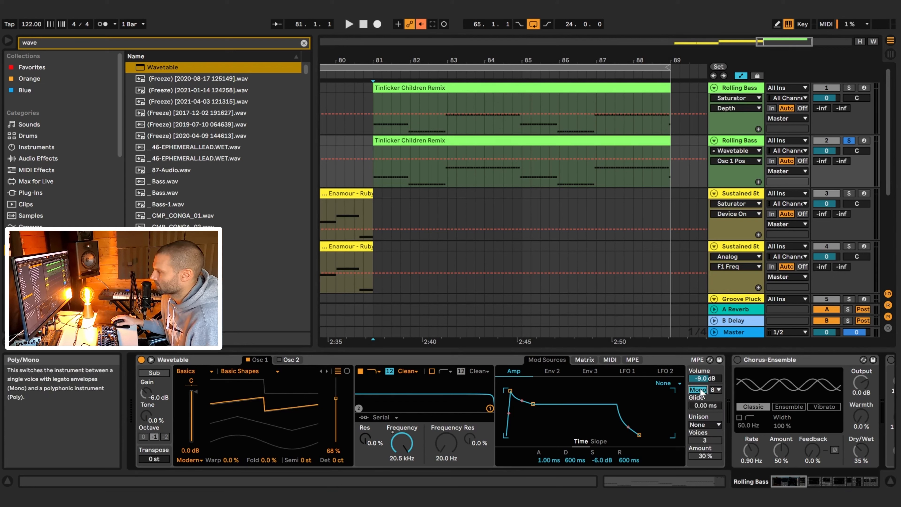
{"action": "key", "text": "space"}
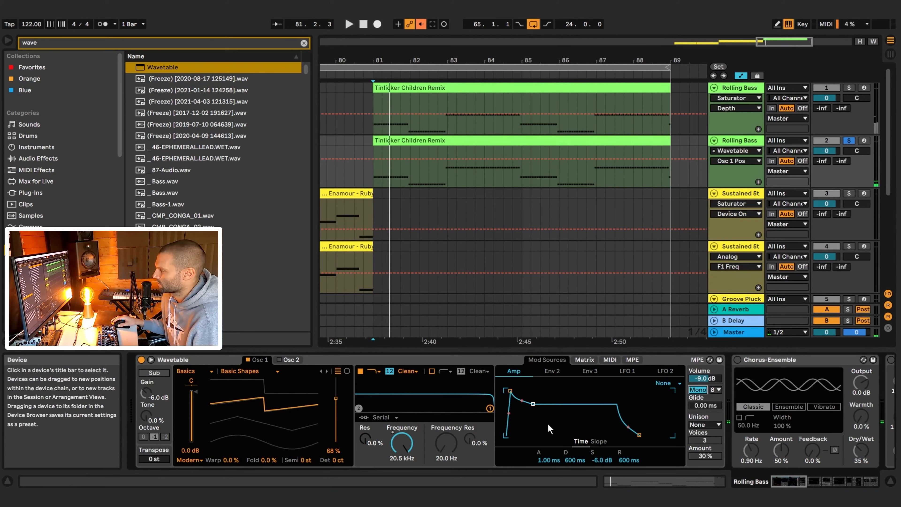
Shape the Amp envelope into a pluck with 1.14 ms attack, 420 ms decay and -inf dB sustain while listening.
{"action": "left_click_drag", "start_coordinate": [510, 390], "coordinate": [562, 435]}
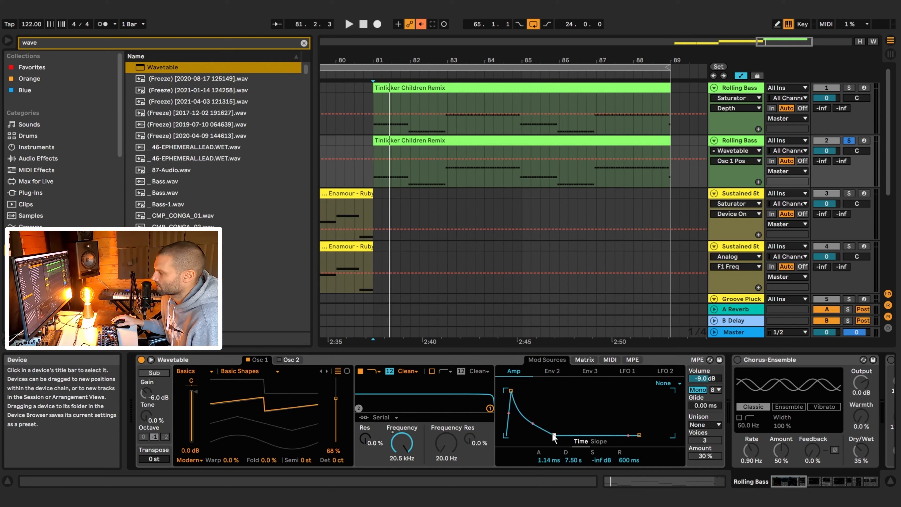
{"action": "key", "text": "space"}
{"action": "left_click_drag", "start_coordinate": [533, 434], "coordinate": [532, 435]}
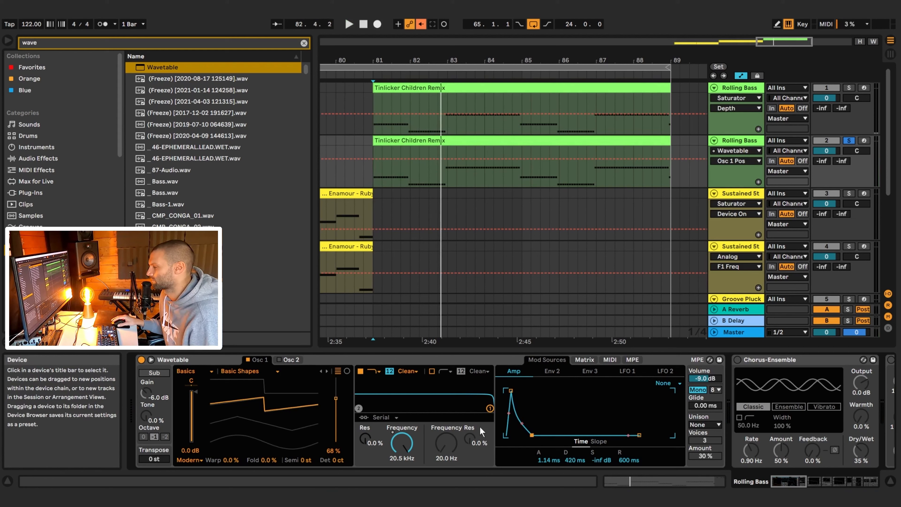
Lower the Filter 1 frequency to 460 Hz, re-enable its automation and play the bass.
{"action": "mouse_move", "coordinate": [403, 443]}
{"action": "left_mouse_down"}
{"action": "mouse_move", "coordinate": [403, 455]}
{"action": "mouse_move", "coordinate": [403, 444]}
{"action": "left_mouse_up"}
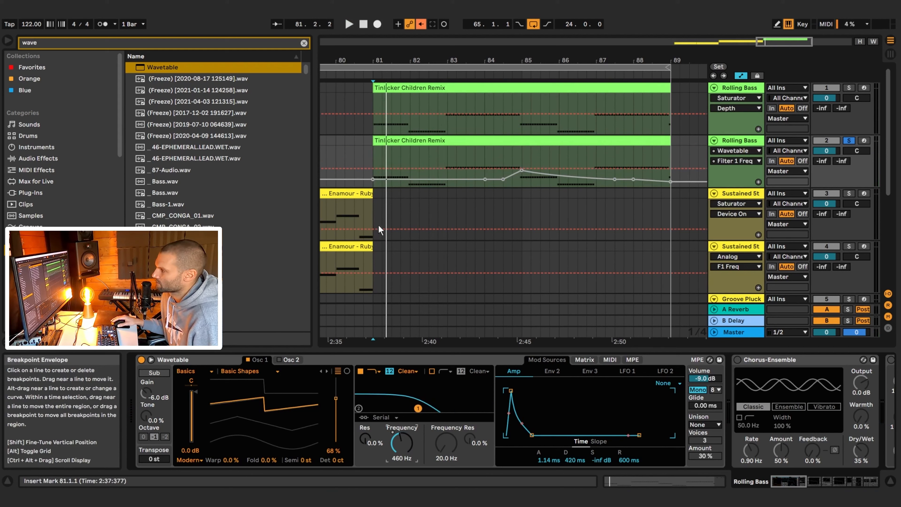
{"action": "right_click", "coordinate": [406, 446]}
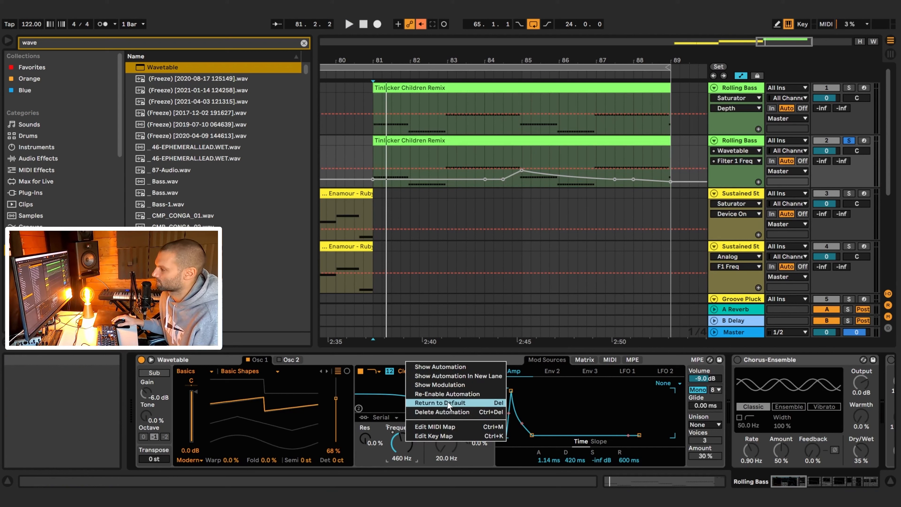
{"action": "left_click", "coordinate": [450, 394]}
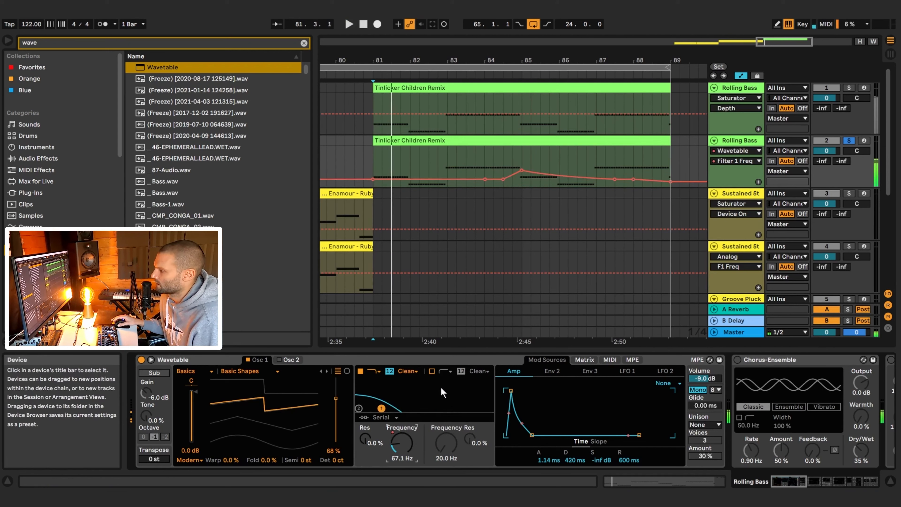
{"action": "key", "text": "space"}
{"action": "key", "text": "space"}
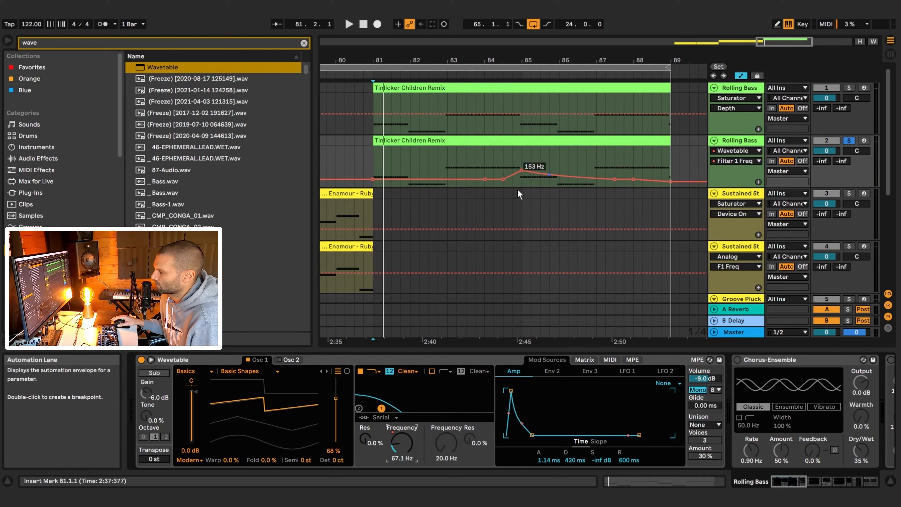
{"action": "key", "text": "space"}
{"action": "key", "text": "space"}
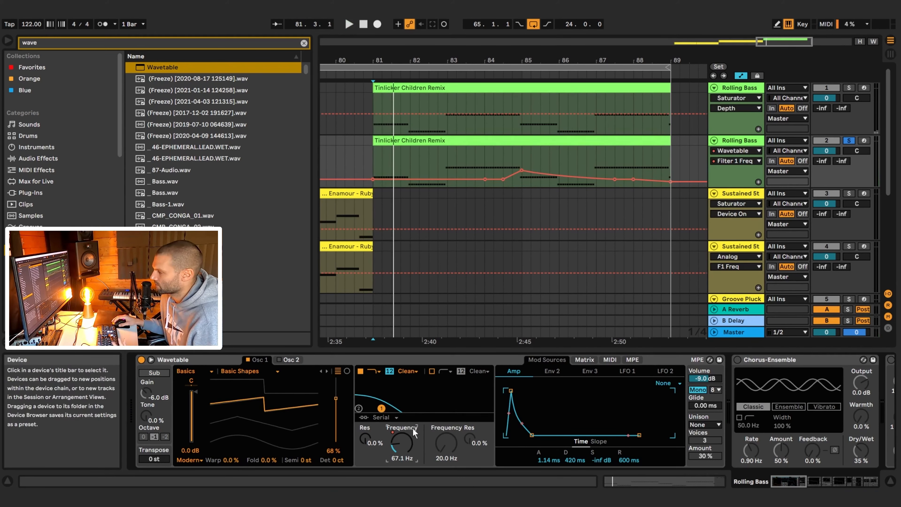
Route Env 2 to Filter 1 Freq in the modulation matrix with an amount of 58, keep the frequency automation enabled and listen.
{"action": "left_click", "coordinate": [556, 371]}
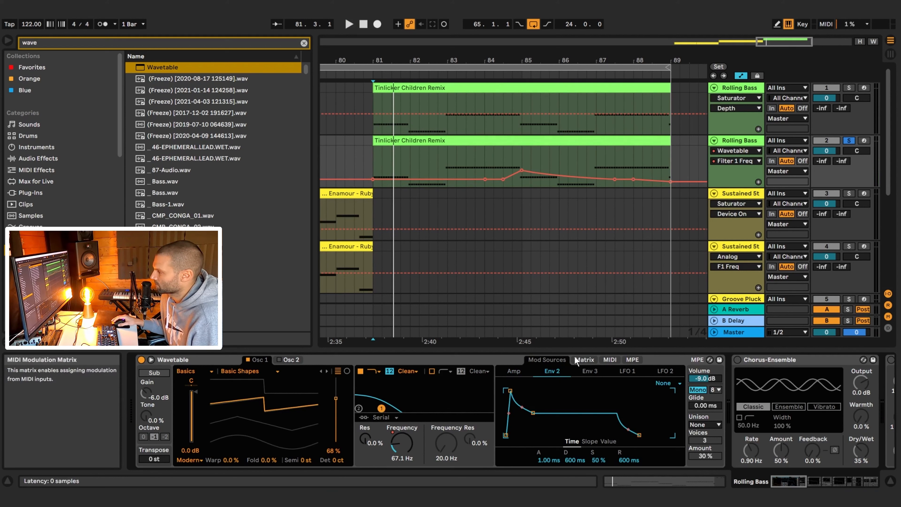
{"action": "left_click", "coordinate": [581, 359]}
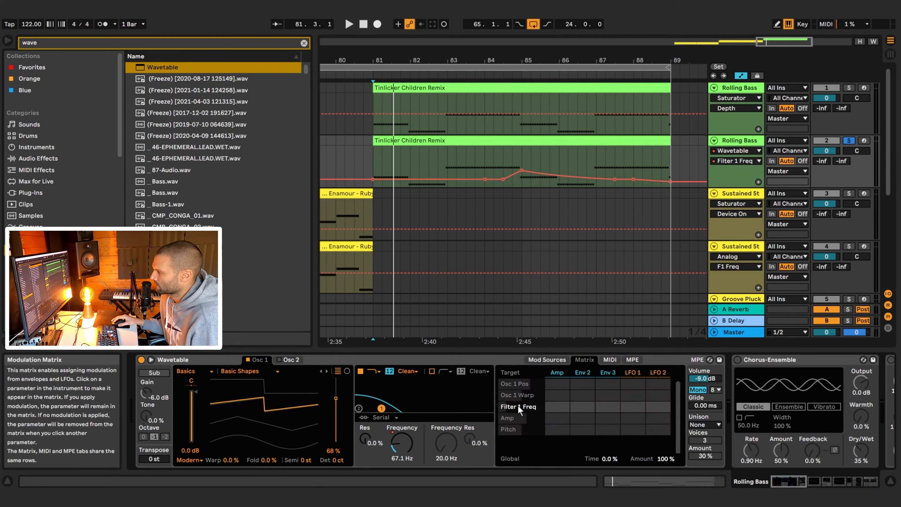
{"action": "left_click_drag", "start_coordinate": [396, 442], "coordinate": [398, 441]}
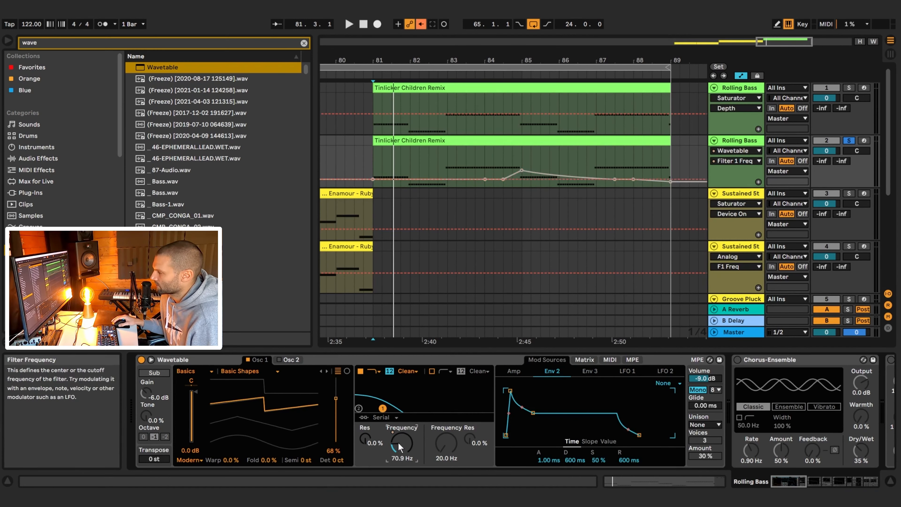
{"action": "right_click", "coordinate": [398, 442]}
{"action": "left_click", "coordinate": [432, 392]}
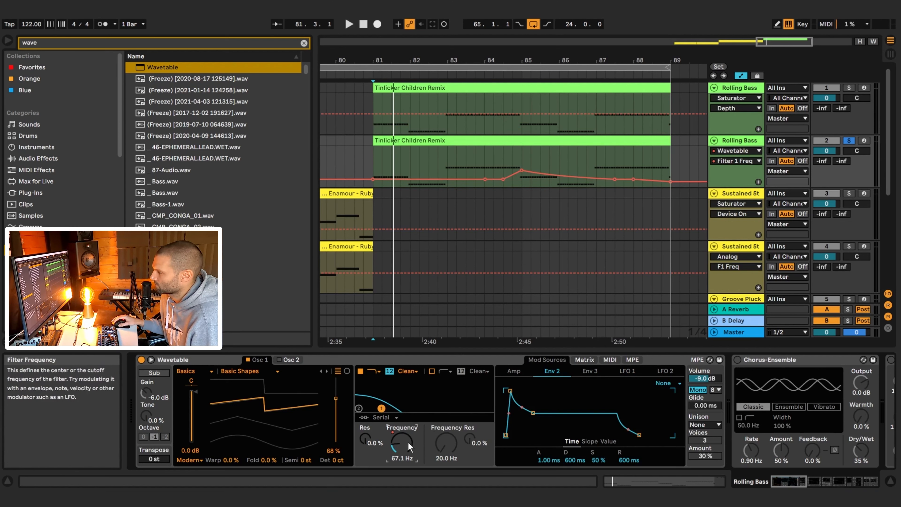
{"action": "left_click", "coordinate": [584, 359]}
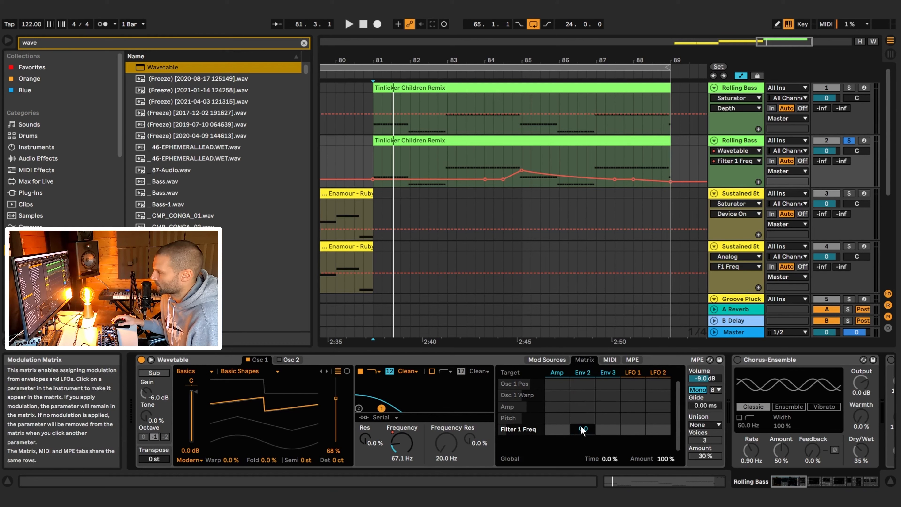
{"action": "left_click_drag", "start_coordinate": [583, 431], "coordinate": [583, 409]}
{"action": "key", "text": "space"}
{"action": "key", "text": "space"}
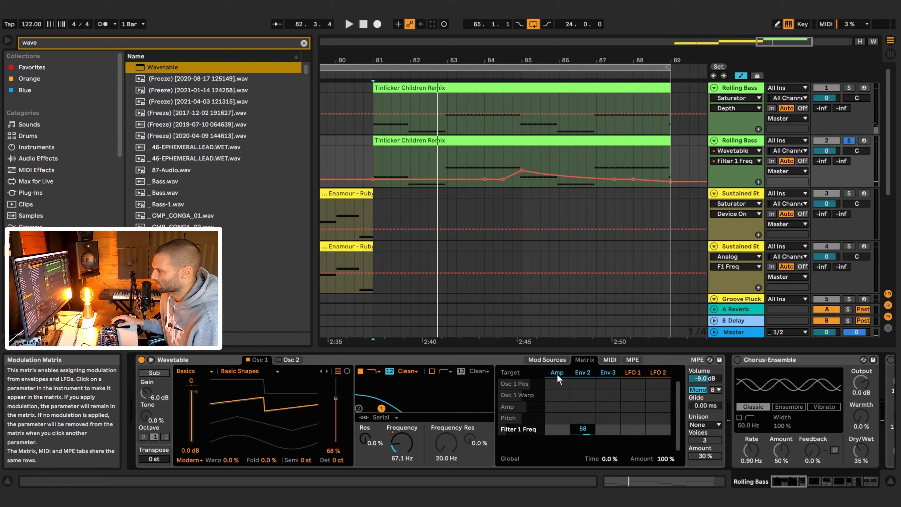
{"action": "key", "text": "space"}
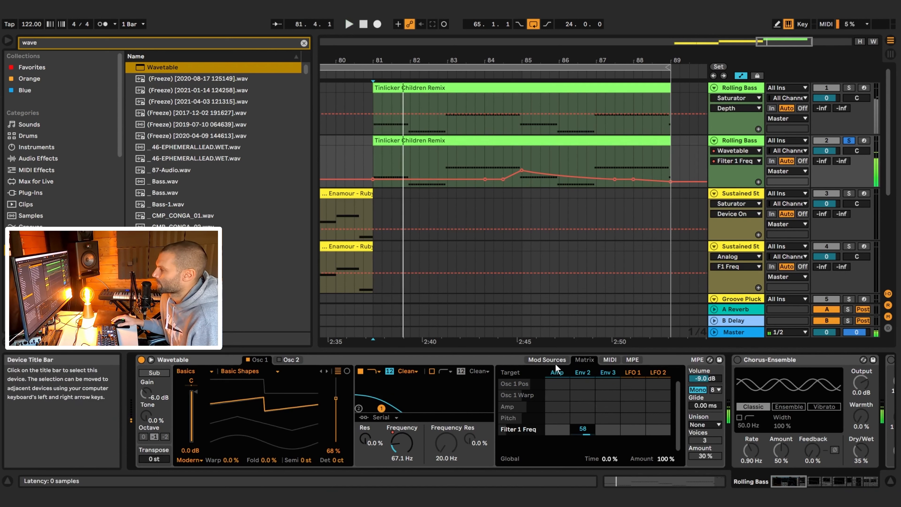
Shape Env 2 into a pluck with 1.00 ms attack, 333 ms decay and 0.0% sustain while playing the bass.
{"action": "left_click", "coordinate": [555, 362]}
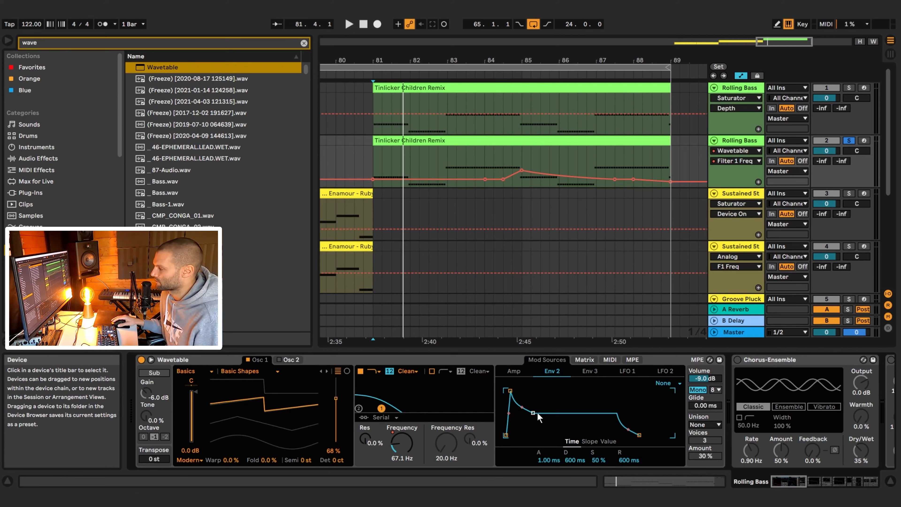
{"action": "left_click_drag", "start_coordinate": [532, 412], "coordinate": [533, 434]}
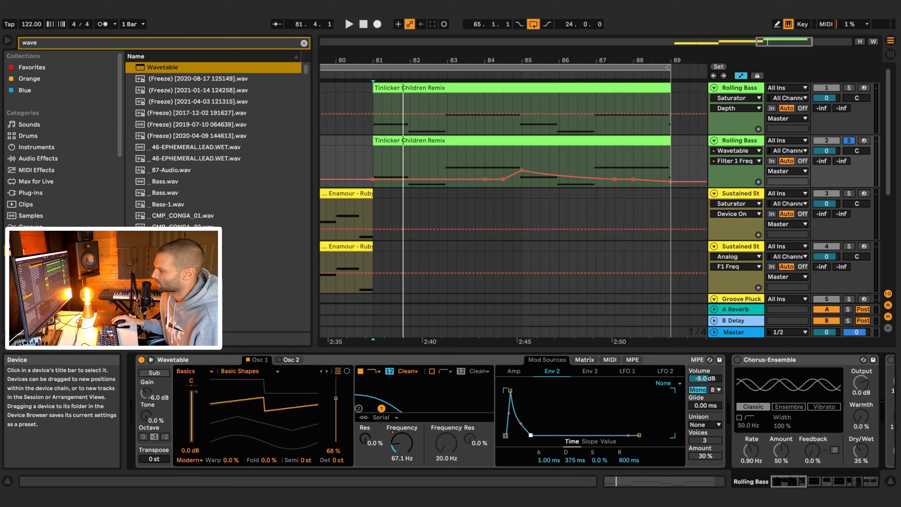
{"action": "left_click_drag", "start_coordinate": [530, 435], "coordinate": [528, 434]}
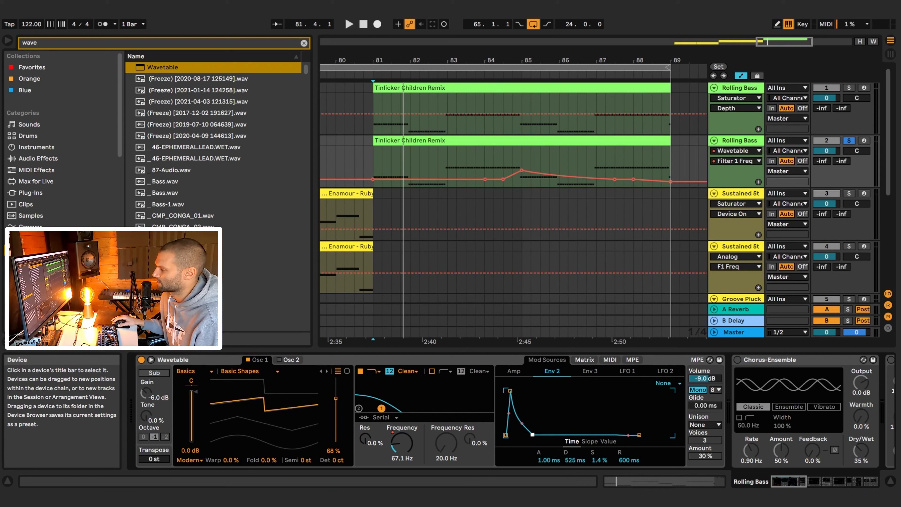
{"action": "key", "text": "space"}
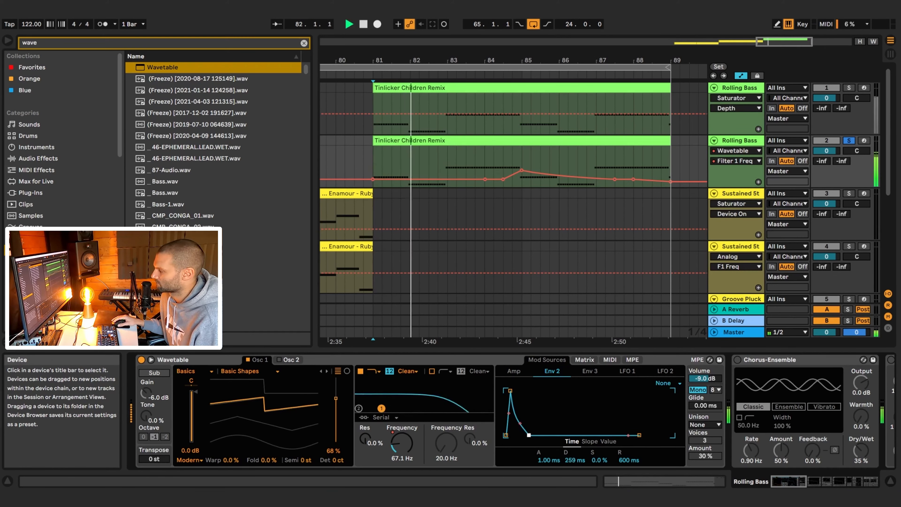
{"action": "left_click_drag", "start_coordinate": [528, 435], "coordinate": [529, 435]}
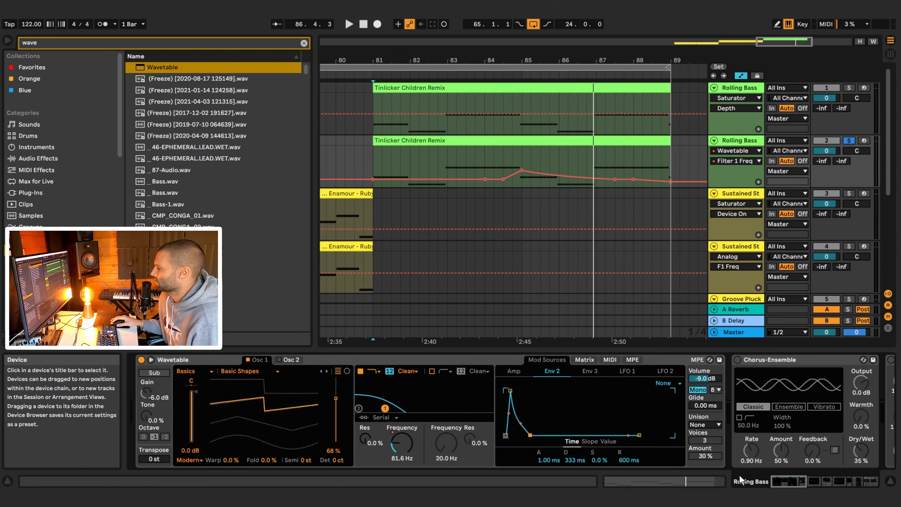
{"action": "mouse_move", "coordinate": [791, 483]}
{"action": "left_mouse_down"}
{"action": "mouse_move", "coordinate": [800, 483]}
{"action": "mouse_move", "coordinate": [792, 488]}
{"action": "left_mouse_up"}
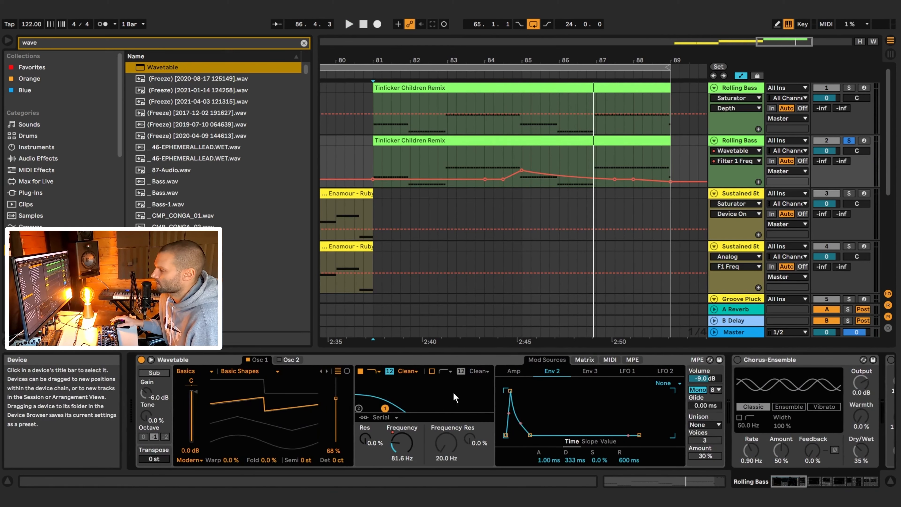
Raise the Env 2 modulation amount on Filter 1 Freq to 61 in the matrix and play the bass.
{"action": "left_click", "coordinate": [586, 359]}
{"action": "mouse_move", "coordinate": [590, 431]}
{"action": "left_mouse_down"}
{"action": "mouse_move", "coordinate": [590, 443]}
{"action": "mouse_move", "coordinate": [588, 434]}
{"action": "left_mouse_up"}
{"action": "key", "text": "space"}
{"action": "key", "text": "space"}
Turn on the Chorus-Ensemble and the EQ Eight that follows it, playing the bass to hear them.
{"action": "left_click_drag", "start_coordinate": [793, 479], "coordinate": [761, 476]}
{"action": "left_click", "coordinate": [794, 482]}
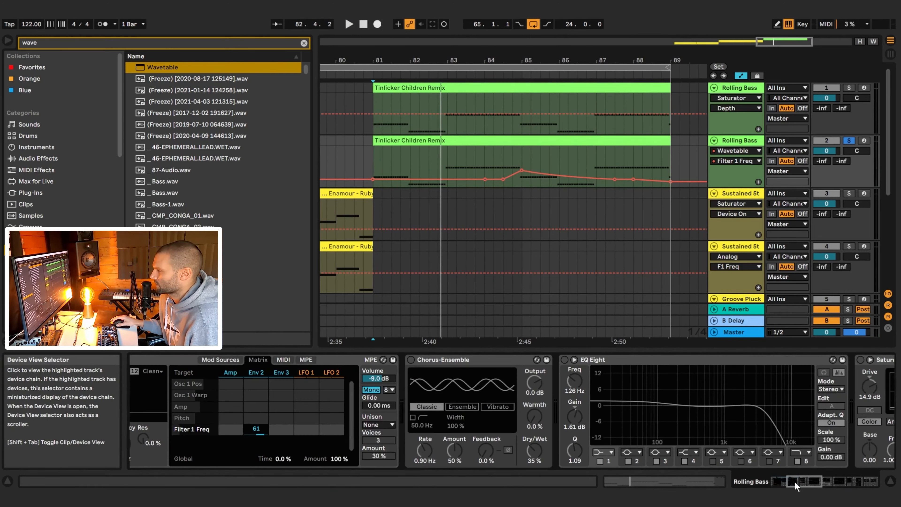
{"action": "left_click", "coordinate": [411, 359]}
{"action": "key", "text": "space"}
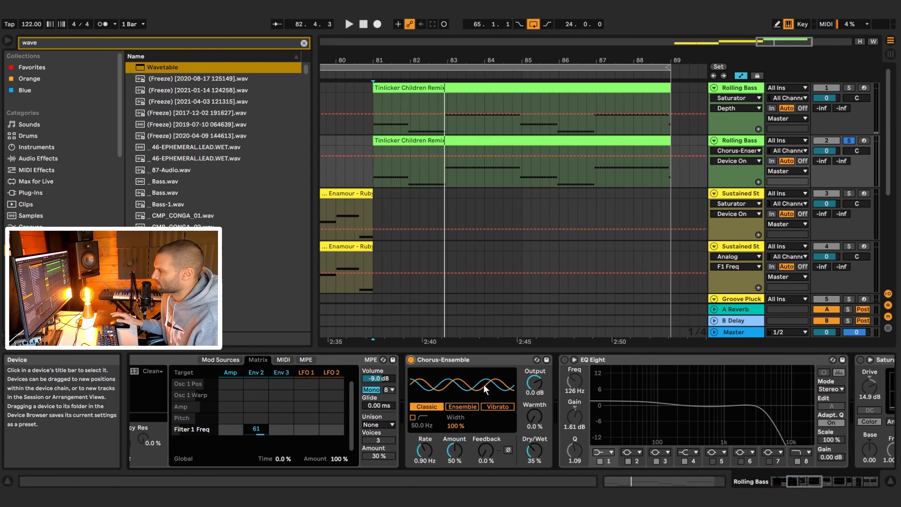
{"action": "left_click", "coordinate": [564, 359]}
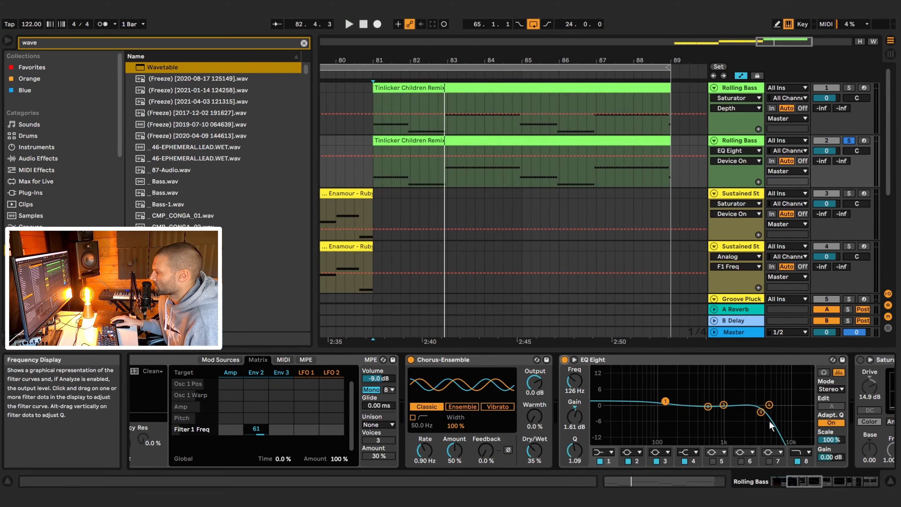
{"action": "key", "text": "space"}
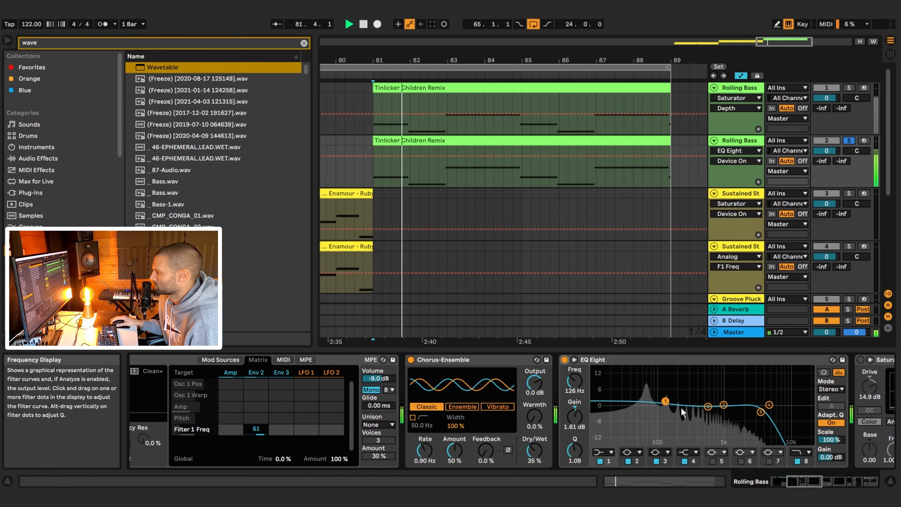
Turn on the Saturator after the first EQ Eight, comparing the bass with it bypassed and active.
{"action": "left_click", "coordinate": [816, 482]}
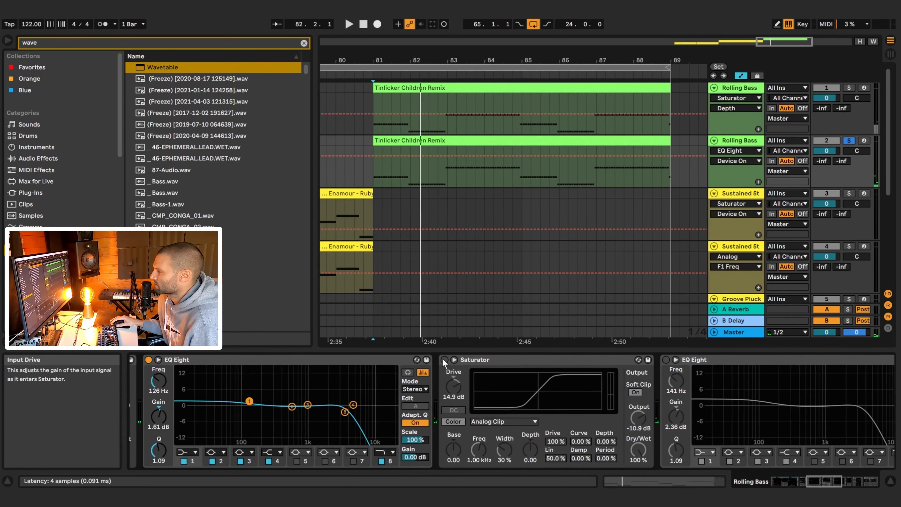
{"action": "left_click", "coordinate": [445, 360]}
{"action": "key", "text": "space"}
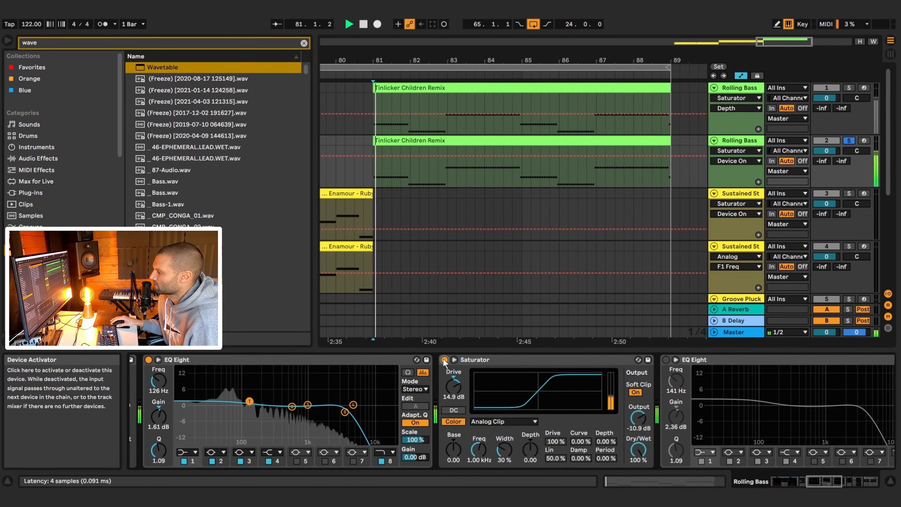
{"action": "key", "text": "space"}
{"action": "left_click", "coordinate": [444, 360]}
{"action": "key", "text": "space"}
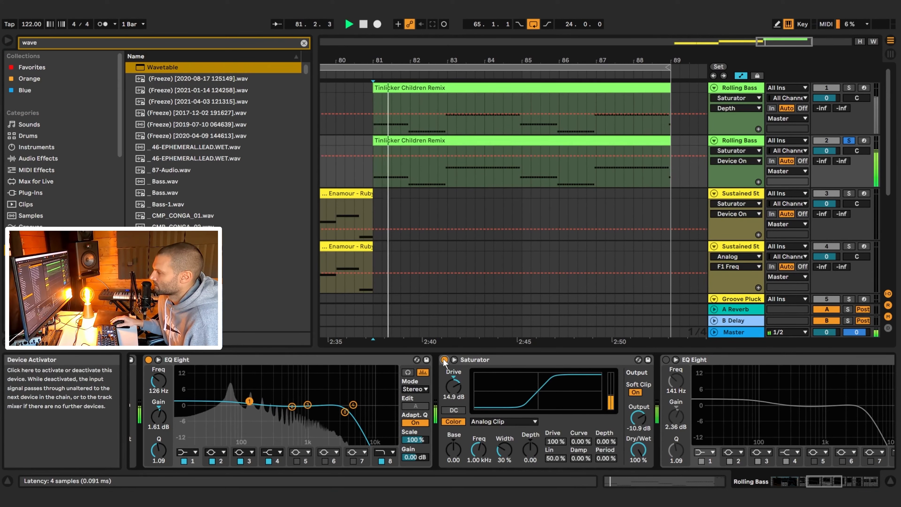
{"action": "left_click", "coordinate": [444, 359]}
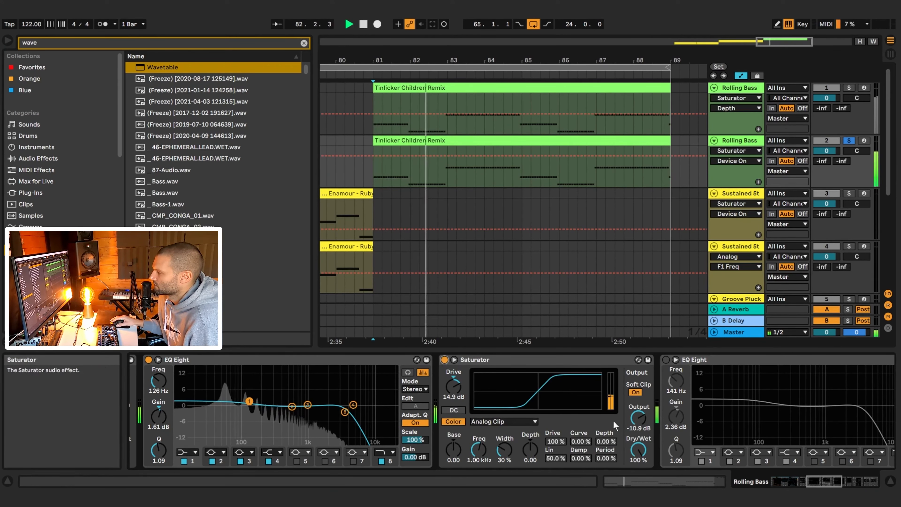
{"action": "key", "text": "space"}
Set the Saturator's output to -10.6 dB, level-matching the bass by toggling the device during playback.
{"action": "left_click", "coordinate": [637, 418]}
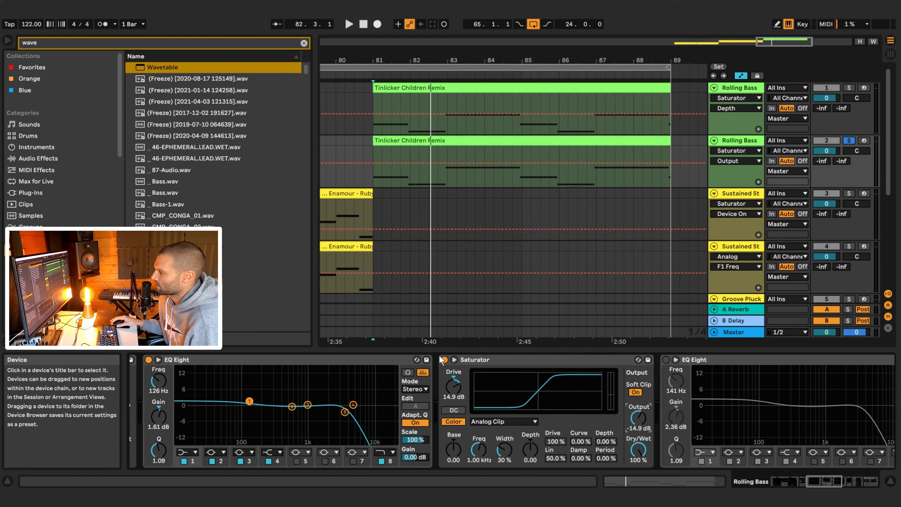
{"action": "key", "text": "space"}
{"action": "left_click", "coordinate": [444, 363]}
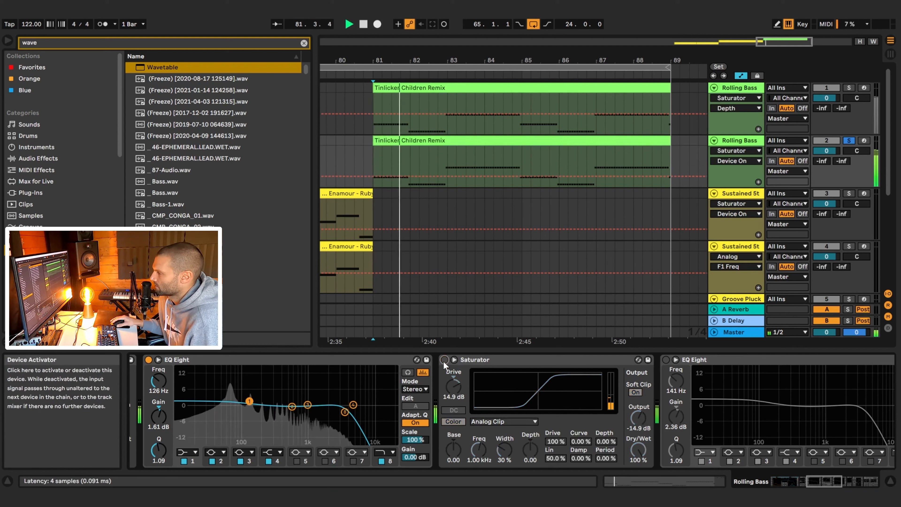
{"action": "left_click", "coordinate": [444, 362]}
{"action": "left_click", "coordinate": [444, 362]}
{"action": "left_click", "coordinate": [444, 361]}
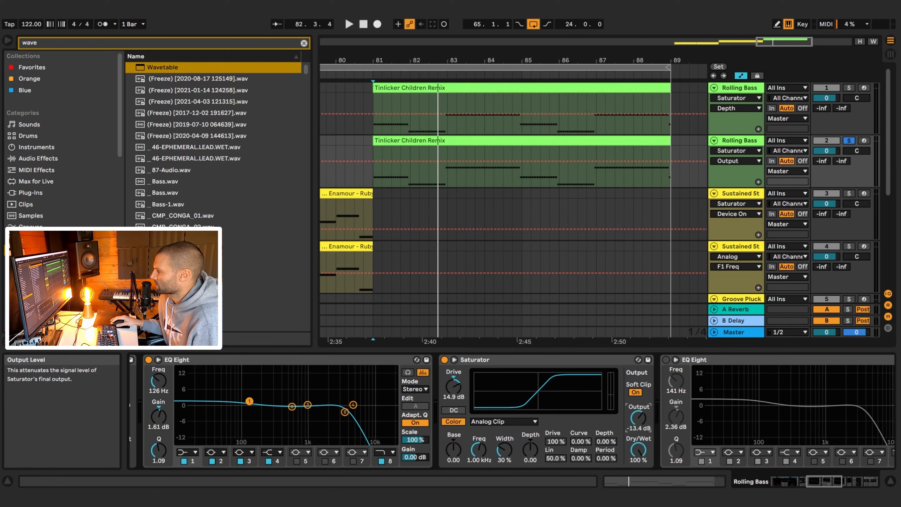
{"action": "key", "text": "space"}
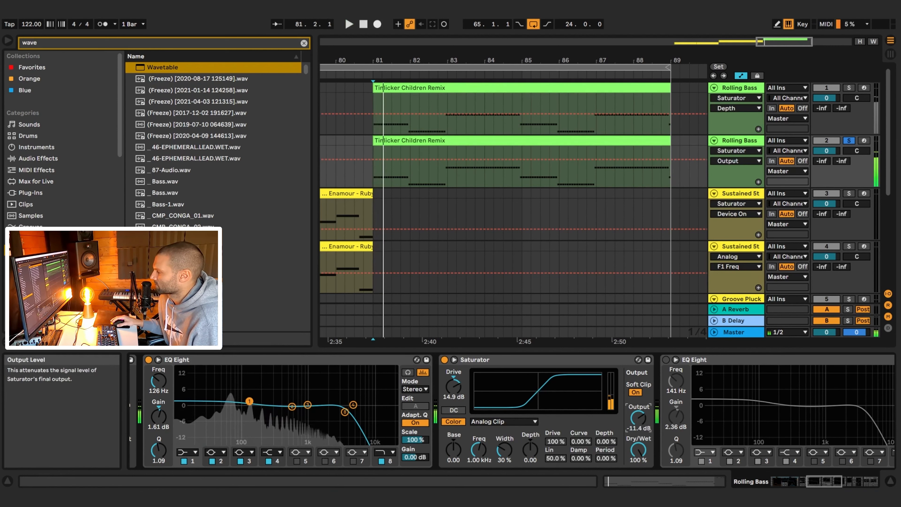
Turn on the second EQ Eight after the Saturator and play the bass through it.
{"action": "scroll", "coordinate": [785, 445], "scroll_direction": "right", "scroll_amount": 5}
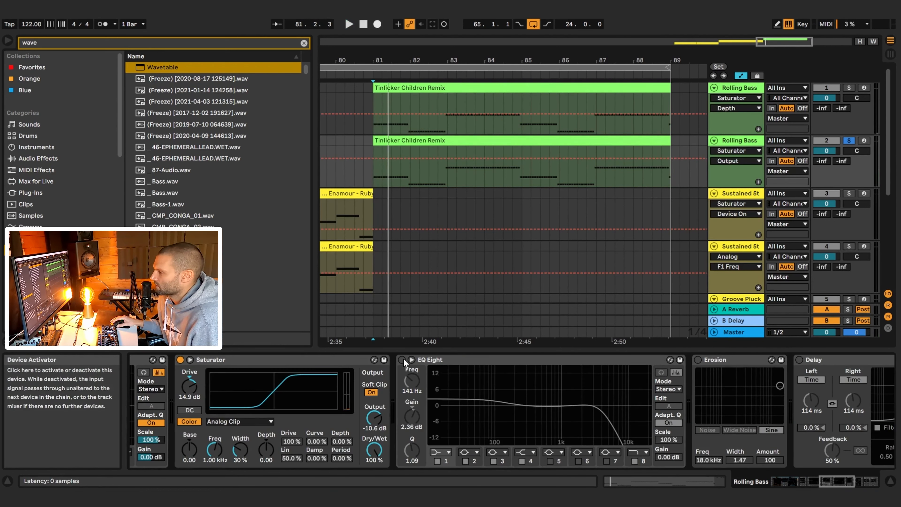
{"action": "left_click", "coordinate": [401, 359]}
{"action": "key", "text": "space"}
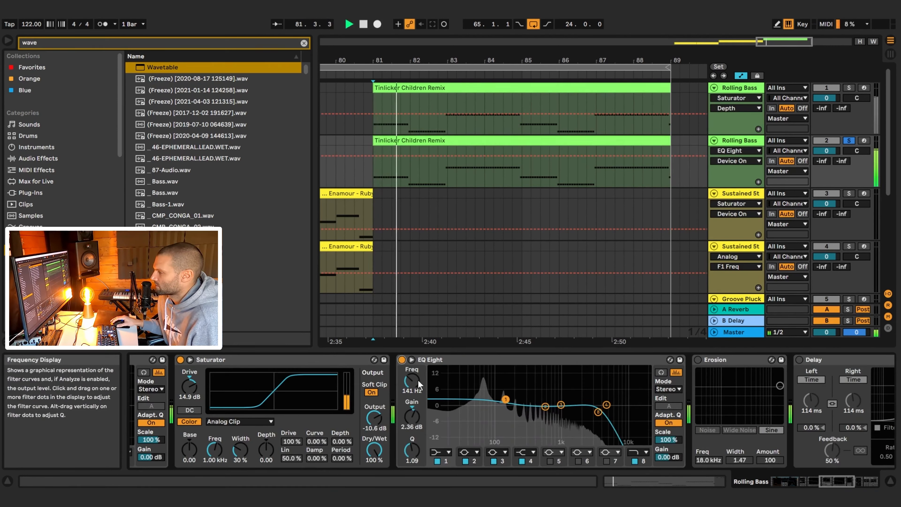
{"action": "key", "text": "space"}
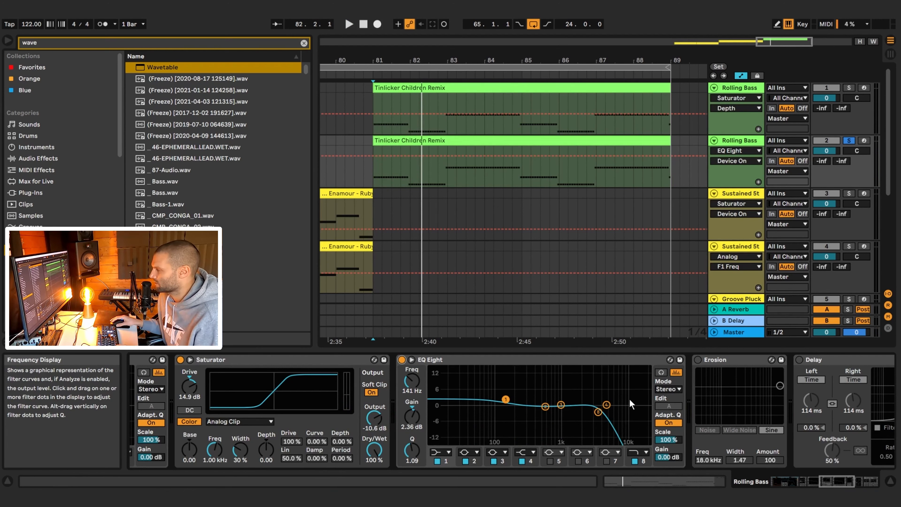
{"action": "key", "text": "space"}
Turn on Erosion in Sine mode and compare the bass with the effect active and bypassed.
{"action": "left_click", "coordinate": [846, 482]}
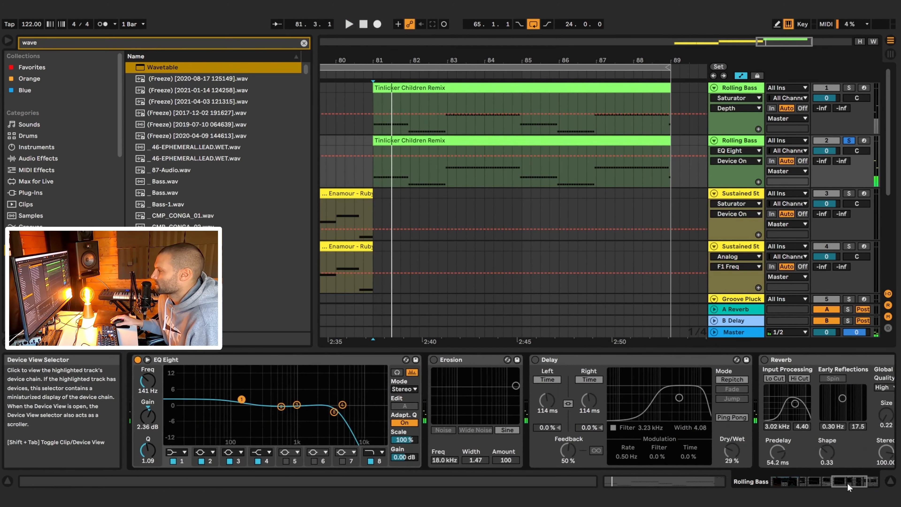
{"action": "mouse_move", "coordinate": [847, 483]}
{"action": "left_mouse_down"}
{"action": "mouse_move", "coordinate": [864, 482]}
{"action": "mouse_move", "coordinate": [846, 485]}
{"action": "left_mouse_up"}
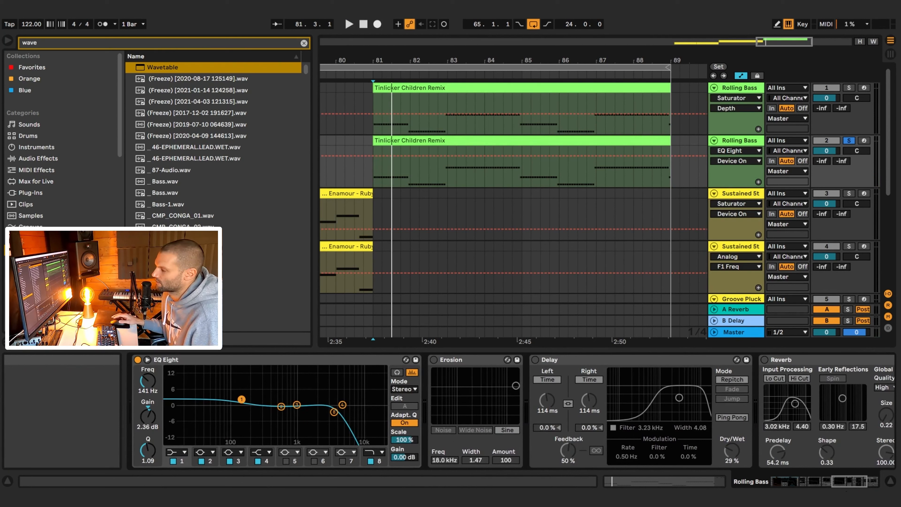
{"action": "left_click", "coordinate": [433, 359]}
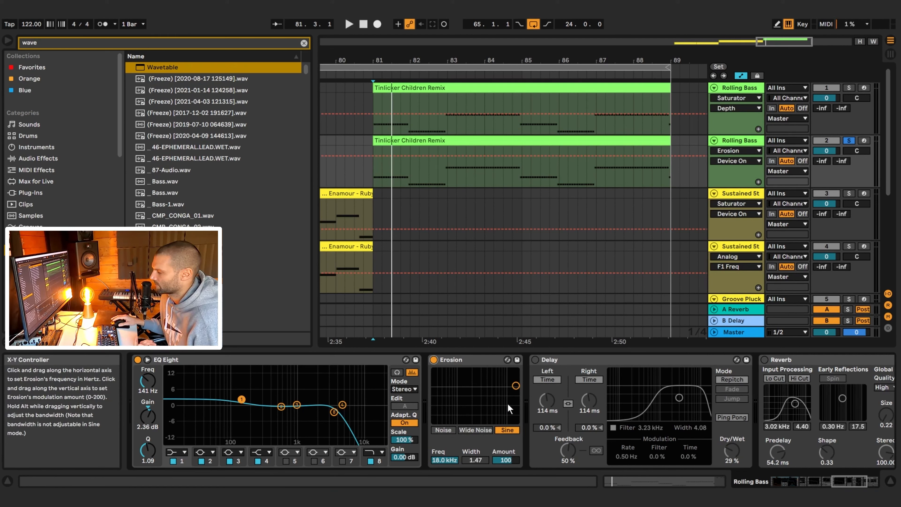
{"action": "key", "text": "space"}
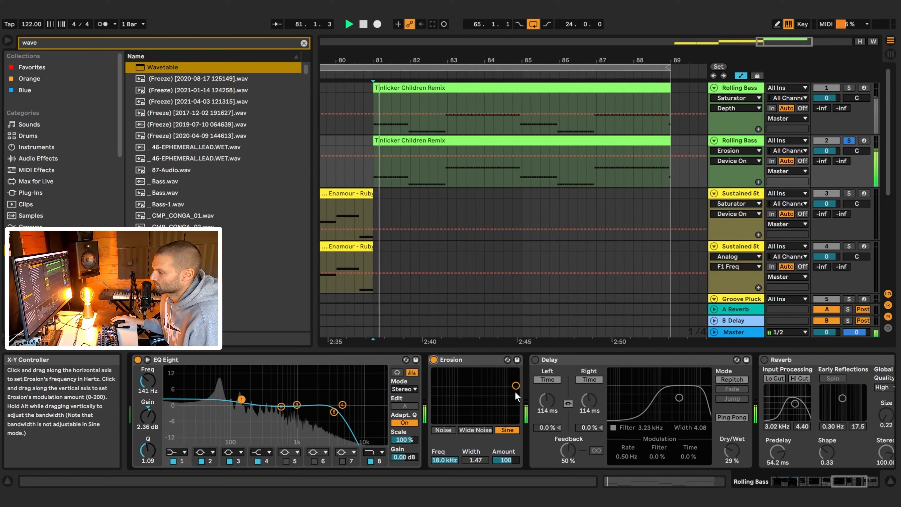
{"action": "left_click", "coordinate": [433, 359]}
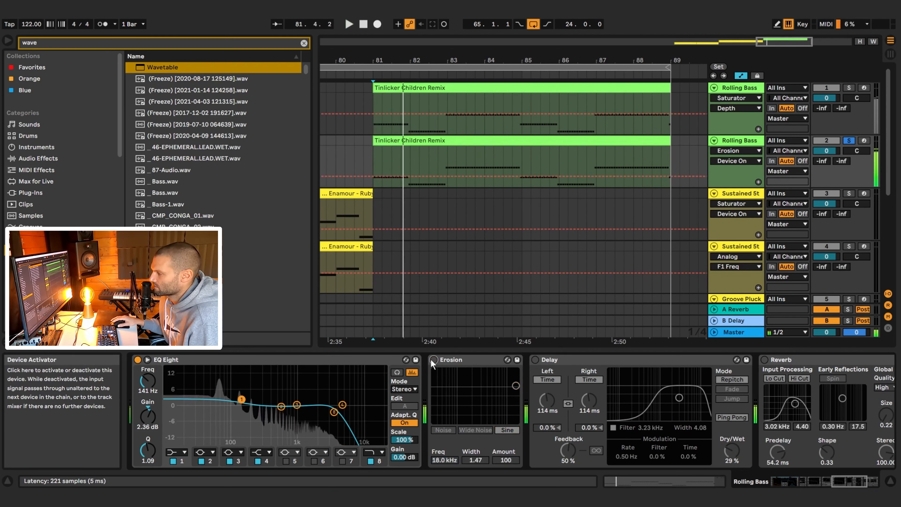
{"action": "left_click", "coordinate": [432, 360]}
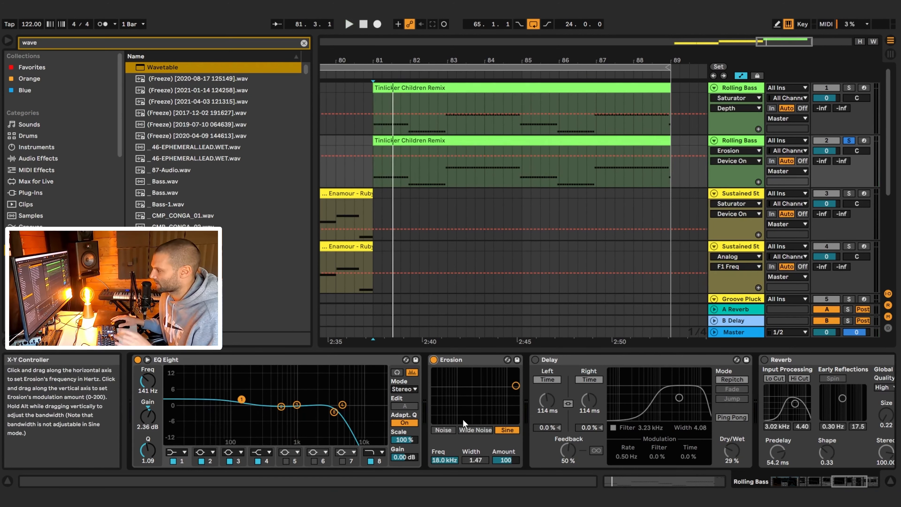
{"action": "key", "text": "space"}
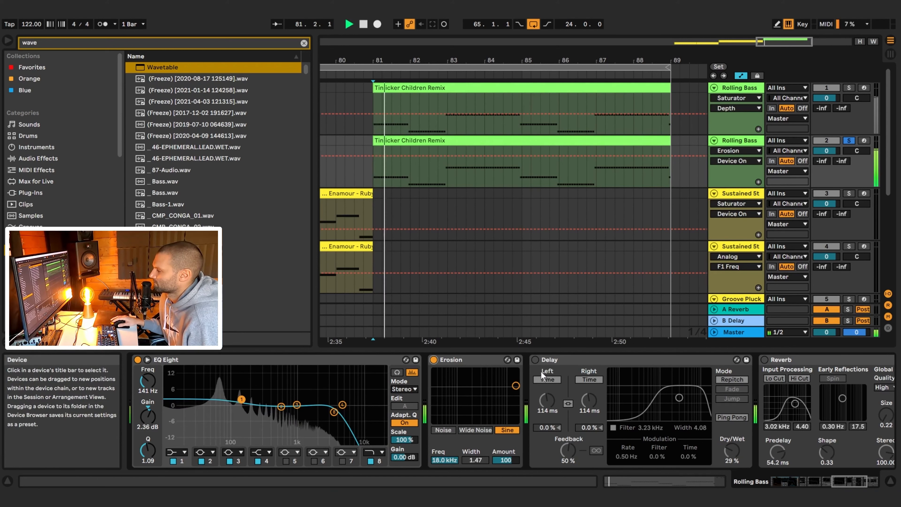
{"action": "key", "text": "space"}
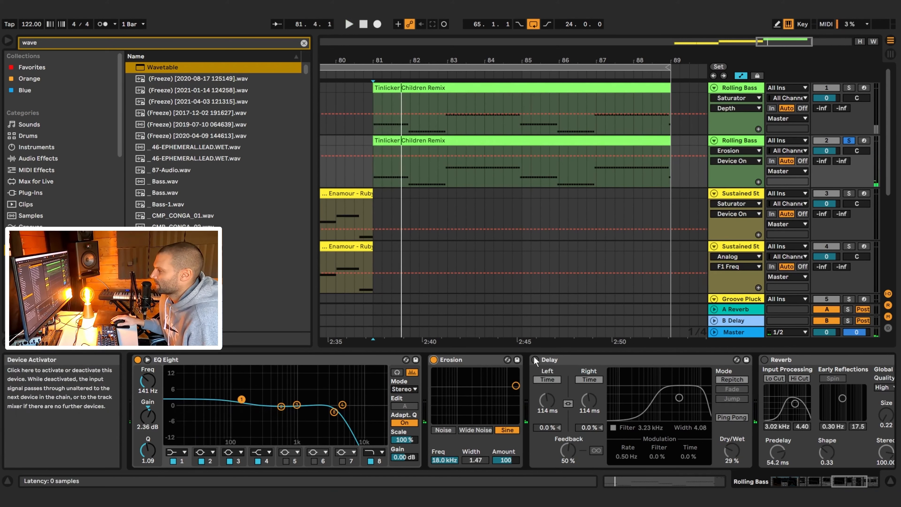
Turn on the Delay, play the bass, and set the delay's filter to 3.35 kHz with a width of 3.63.
{"action": "left_click", "coordinate": [535, 359]}
{"action": "key", "text": "space"}
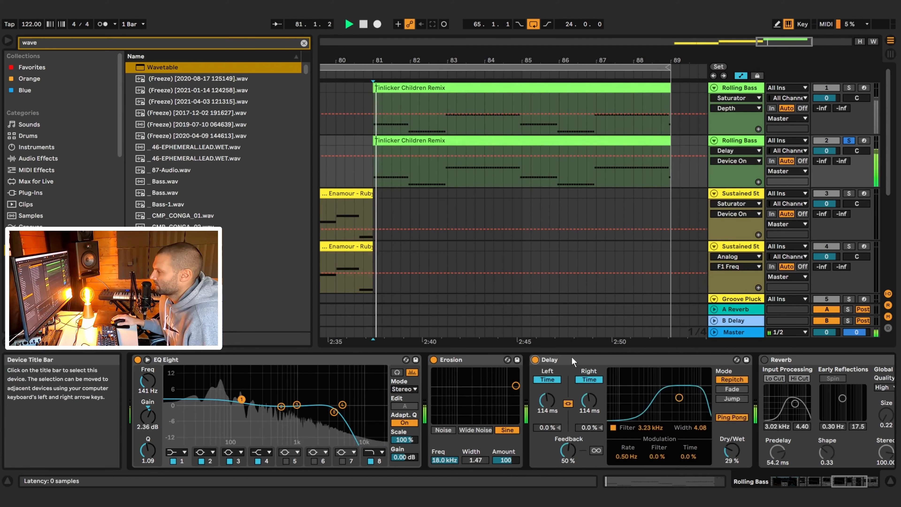
{"action": "key", "text": "space"}
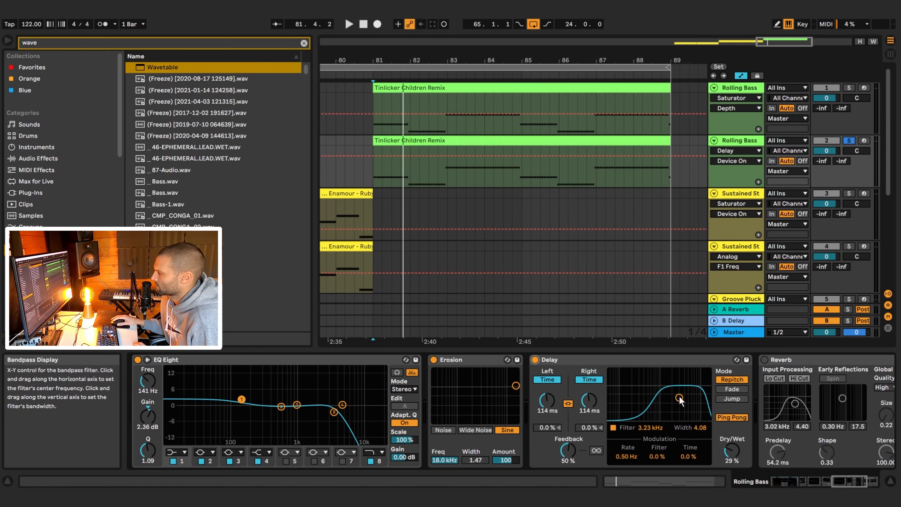
{"action": "mouse_move", "coordinate": [679, 397]}
{"action": "left_mouse_down"}
{"action": "mouse_move", "coordinate": [651, 386]}
{"action": "mouse_move", "coordinate": [664, 406]}
{"action": "mouse_move", "coordinate": [680, 402]}
{"action": "left_mouse_up"}
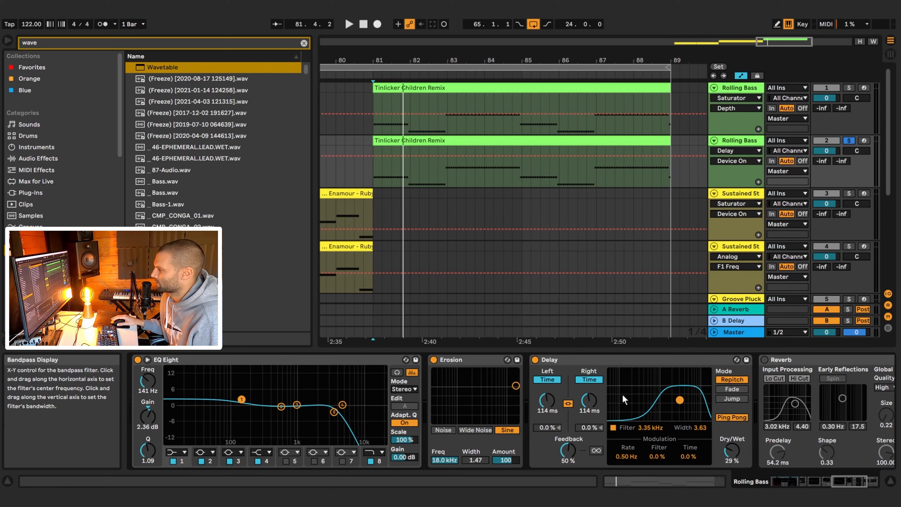
Switch the Delay's linked times to Sync, return them to Time mode and play the bass.
{"action": "left_click", "coordinate": [592, 379]}
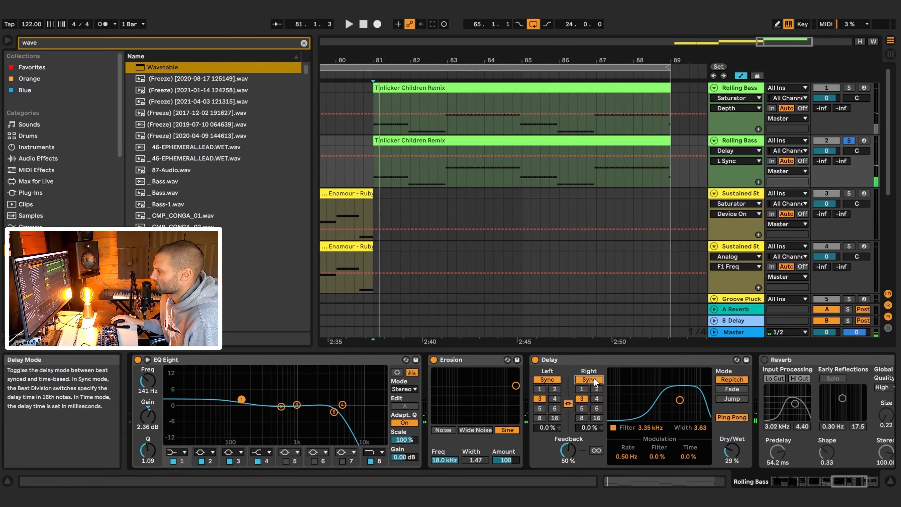
{"action": "left_click", "coordinate": [594, 380]}
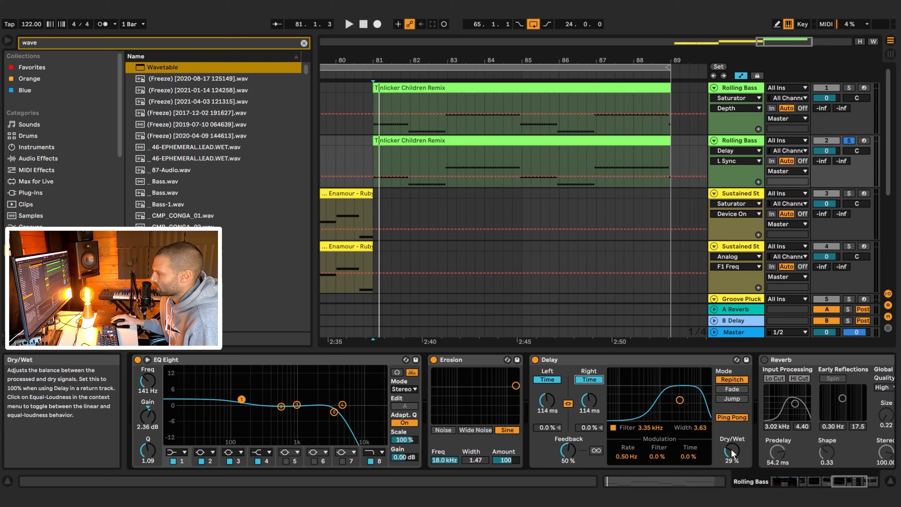
{"action": "key", "text": "space"}
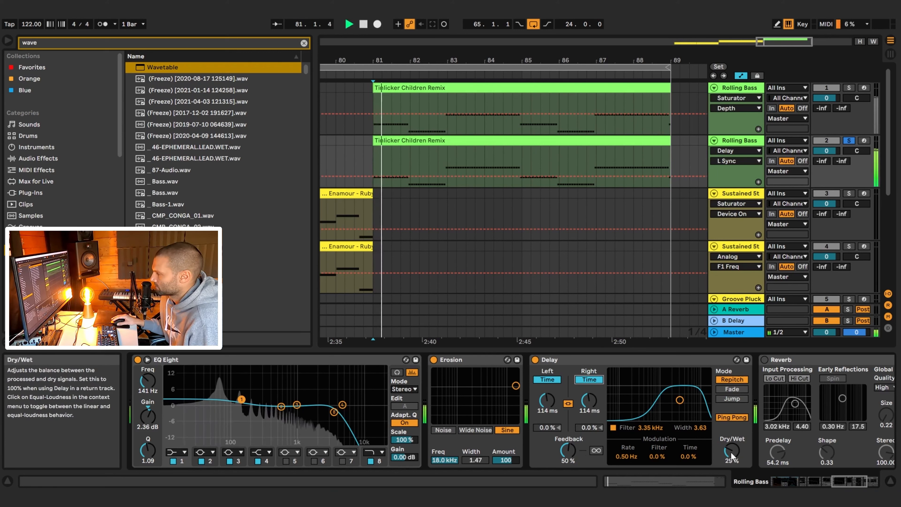
Turn on the Reverb at the end of the bass chain and play the bass through it.
{"action": "key", "text": "space"}
{"action": "left_click_drag", "start_coordinate": [846, 484], "coordinate": [865, 483]}
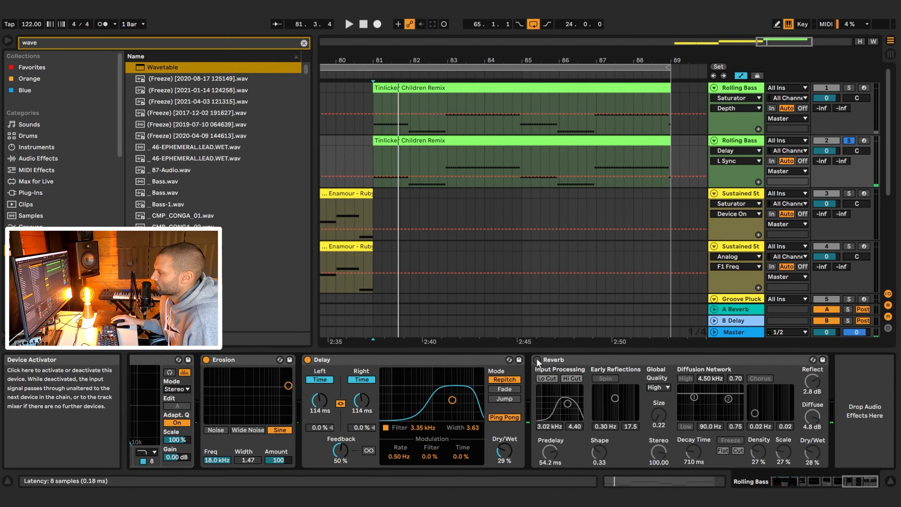
{"action": "left_click", "coordinate": [537, 360]}
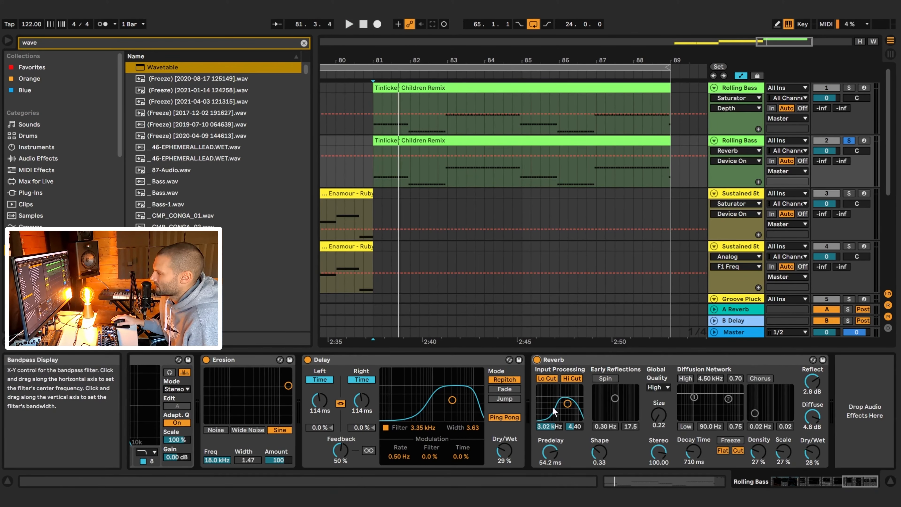
{"action": "left_click", "coordinate": [658, 414]}
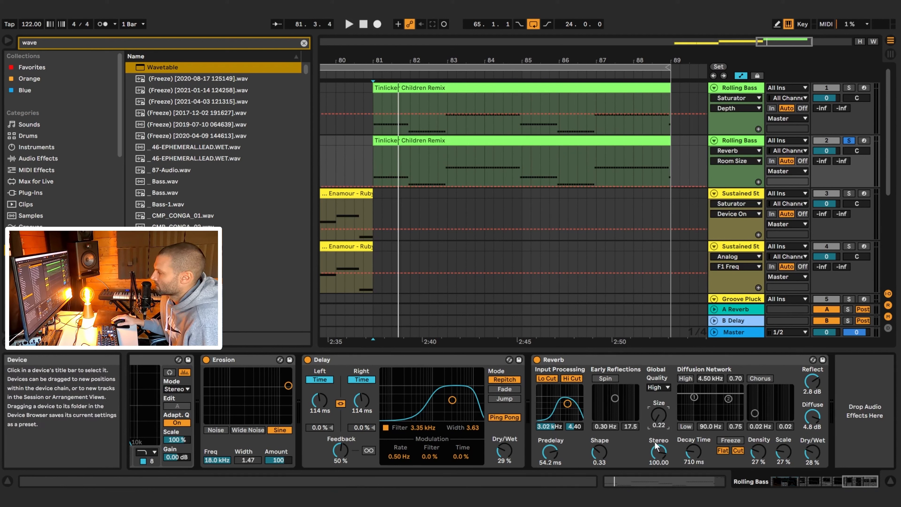
{"action": "key", "text": "space"}
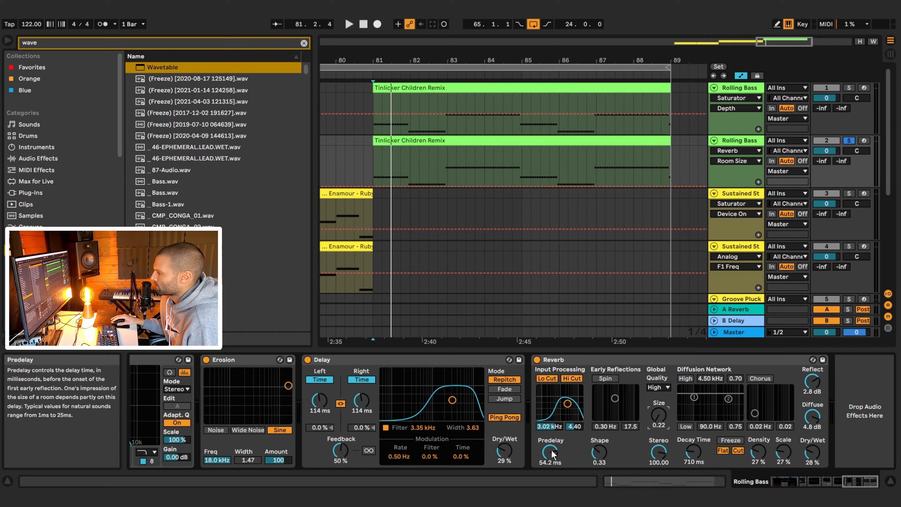
Set the Reverb's predelay to 38.4 ms and its dry/wet to 29% while auditioning the bass.
{"action": "left_click_drag", "start_coordinate": [552, 453], "coordinate": [552, 475]}
{"action": "key", "text": "space"}
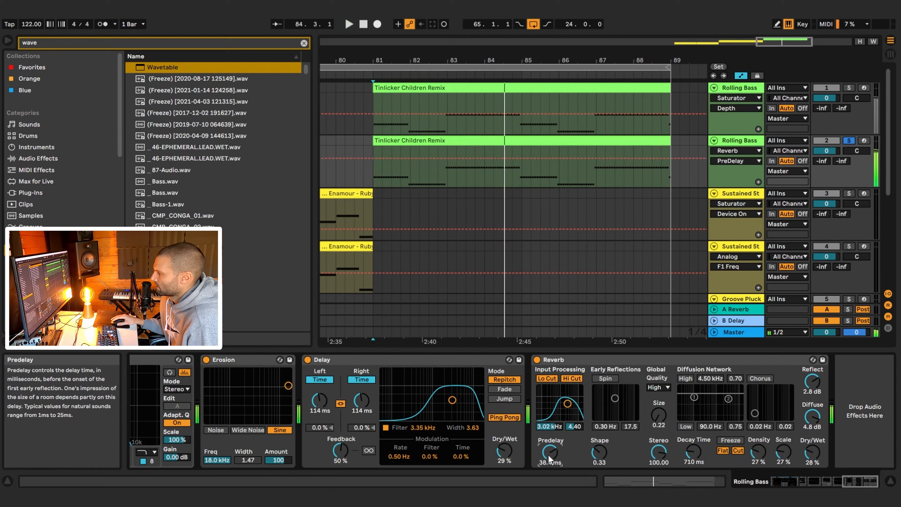
{"action": "key", "text": "space"}
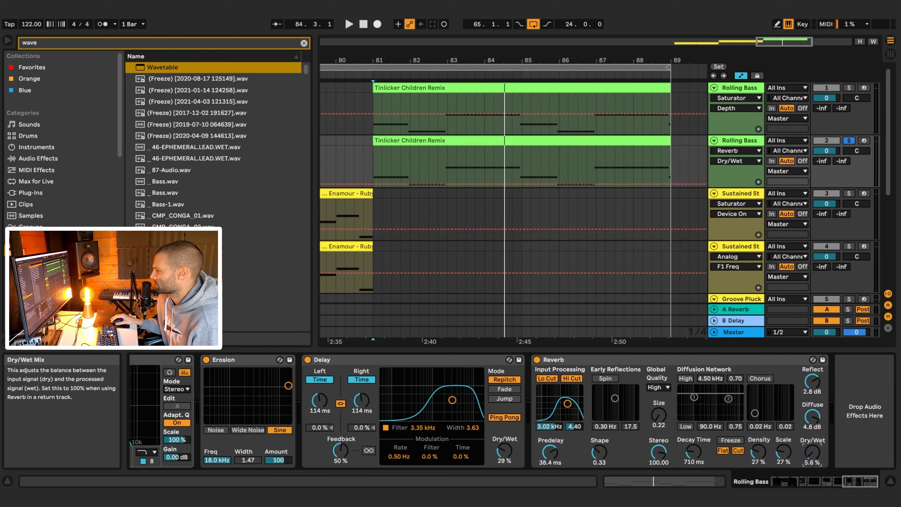
{"action": "key", "text": "space"}
{"action": "left_click_drag", "start_coordinate": [812, 452], "coordinate": [812, 431]}
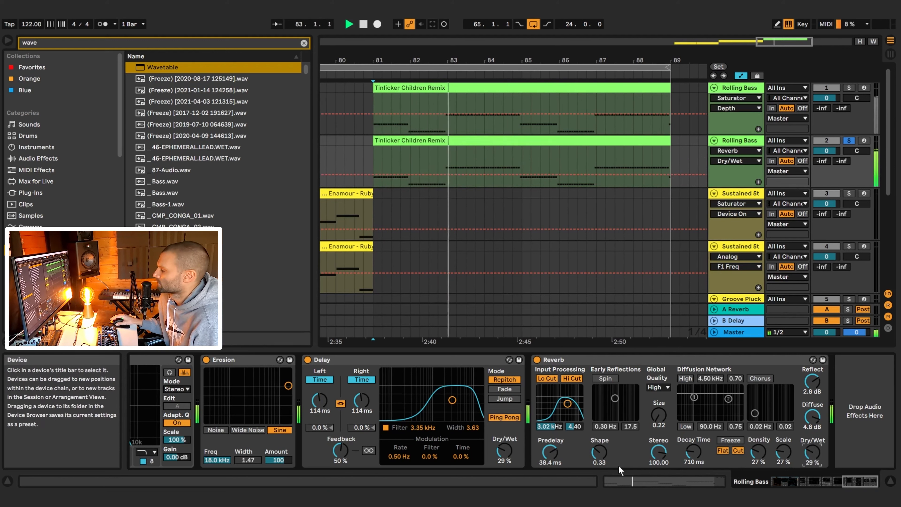
Compare the bass with Erosion bypassed and active, with the Delay and Reverb running.
{"action": "scroll", "coordinate": [841, 480], "scroll_direction": "up", "scroll_amount": 5}
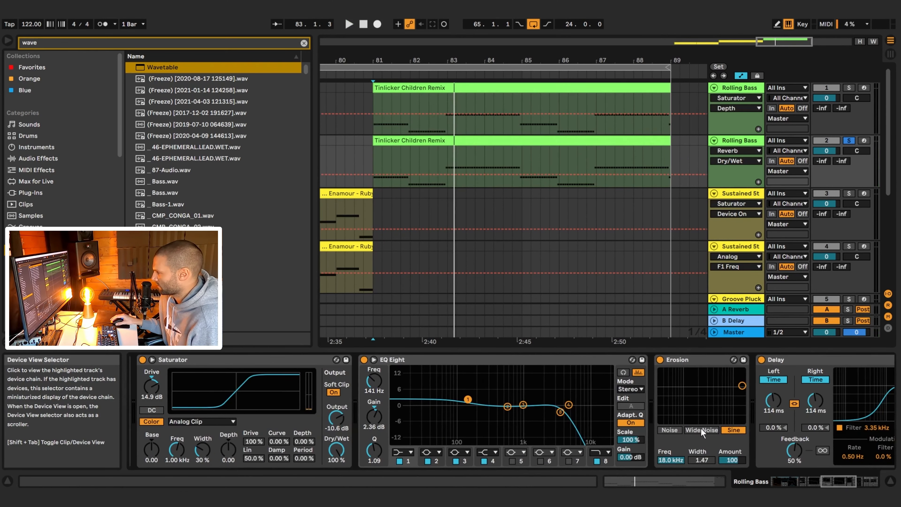
{"action": "left_click", "coordinate": [659, 359]}
{"action": "key", "text": "space"}
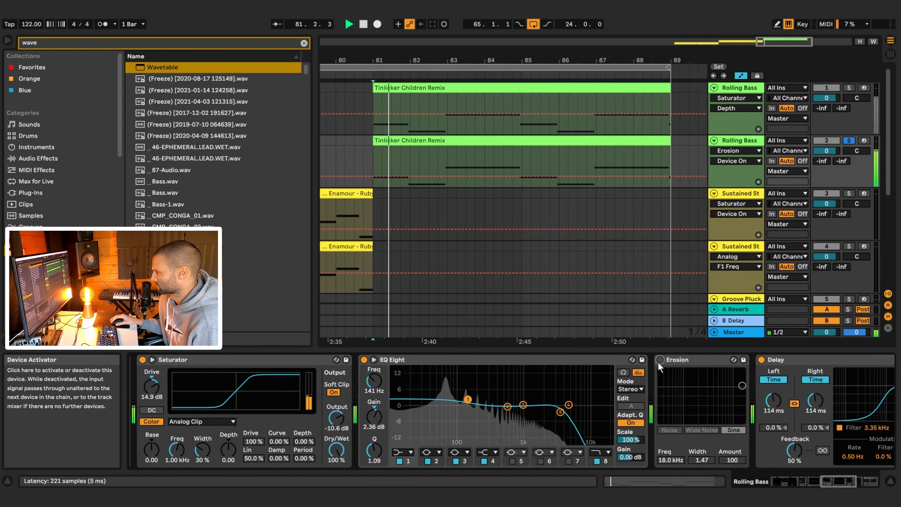
{"action": "left_click", "coordinate": [660, 359]}
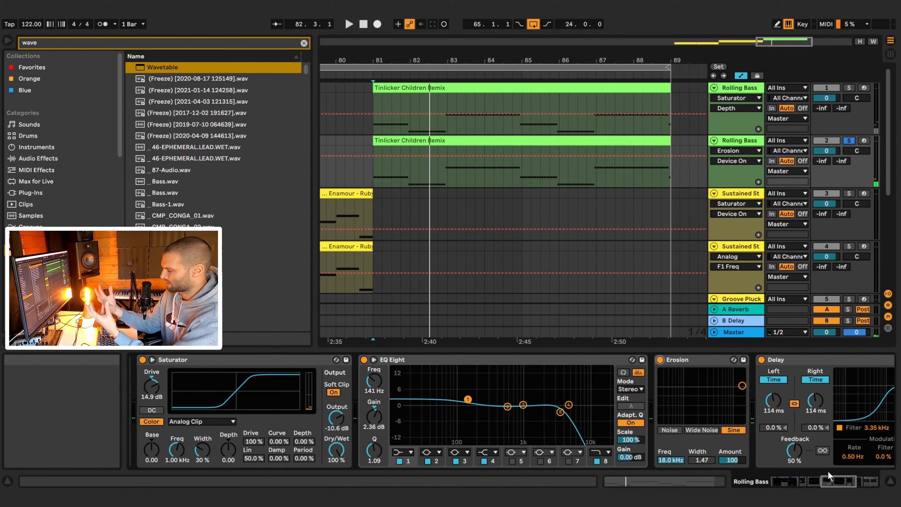
Add an EQ Eight after the Reverb and enable its band 8 high cut at about 7.91 kHz during playback.
{"action": "left_click_drag", "start_coordinate": [835, 476], "coordinate": [862, 474]}
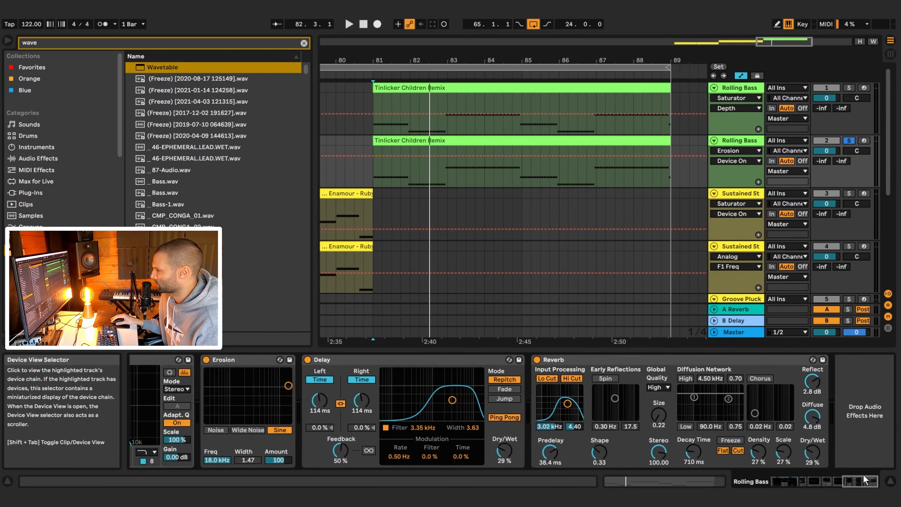
{"action": "left_click", "coordinate": [304, 44]}
{"action": "type", "text": "eq"}
{"action": "double_click", "coordinate": [156, 80]}
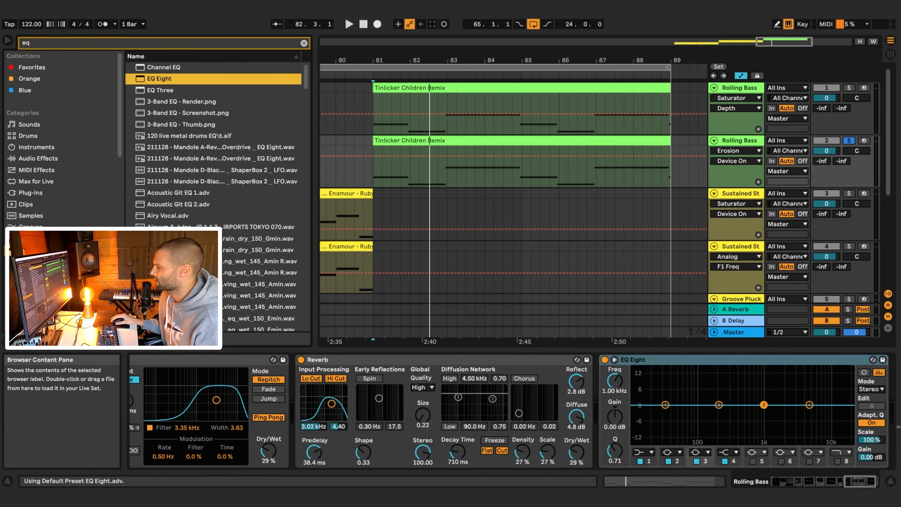
{"action": "left_click", "coordinate": [837, 460]}
{"action": "key", "text": "space"}
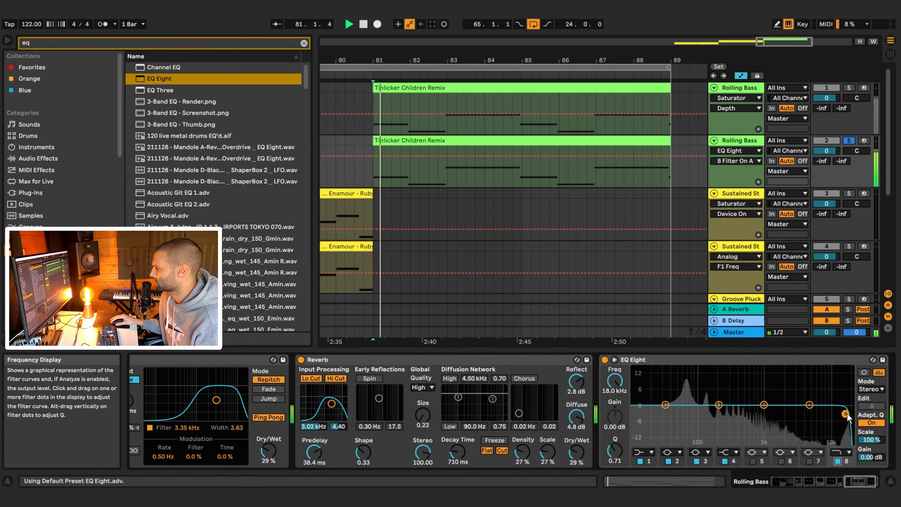
{"action": "left_click_drag", "start_coordinate": [829, 413], "coordinate": [821, 413]}
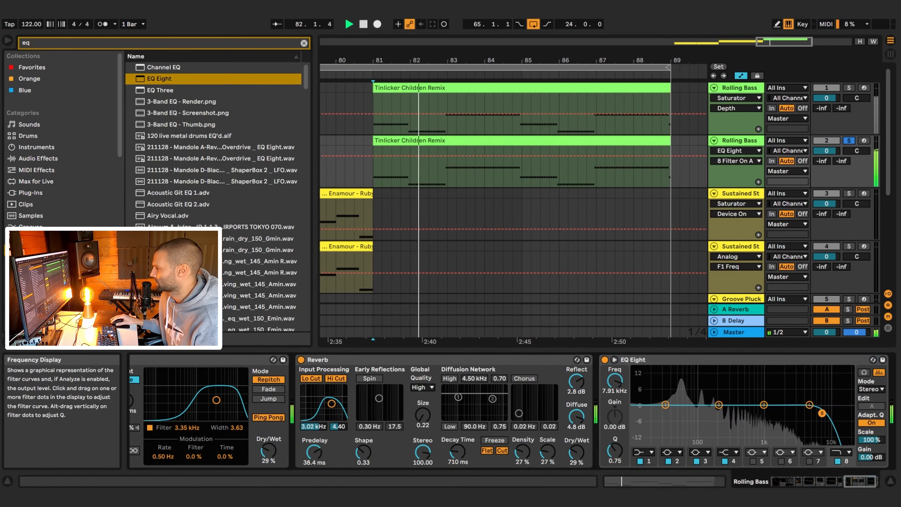
Check Erosion's on/off effect again, playing the bass through the chain with the new final EQ Eight.
{"action": "left_click_drag", "start_coordinate": [864, 483], "coordinate": [847, 483]}
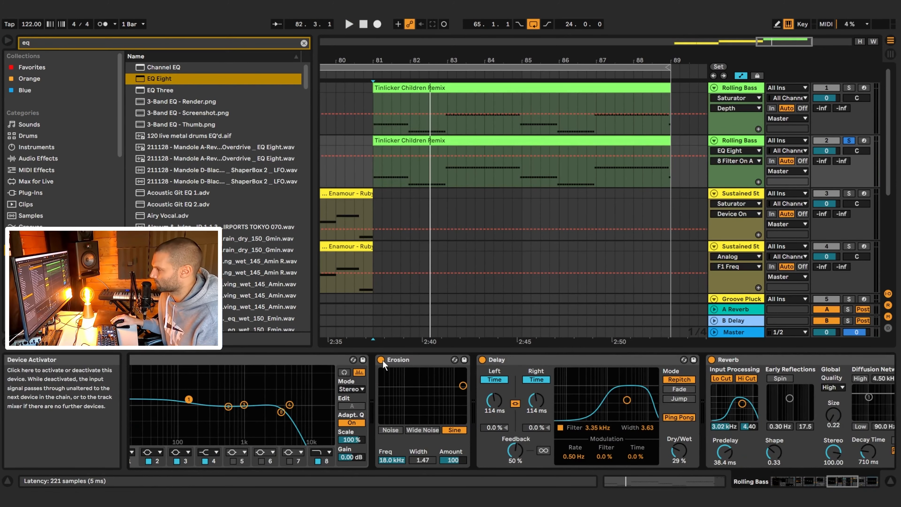
{"action": "left_click", "coordinate": [382, 360]}
{"action": "key", "text": "space"}
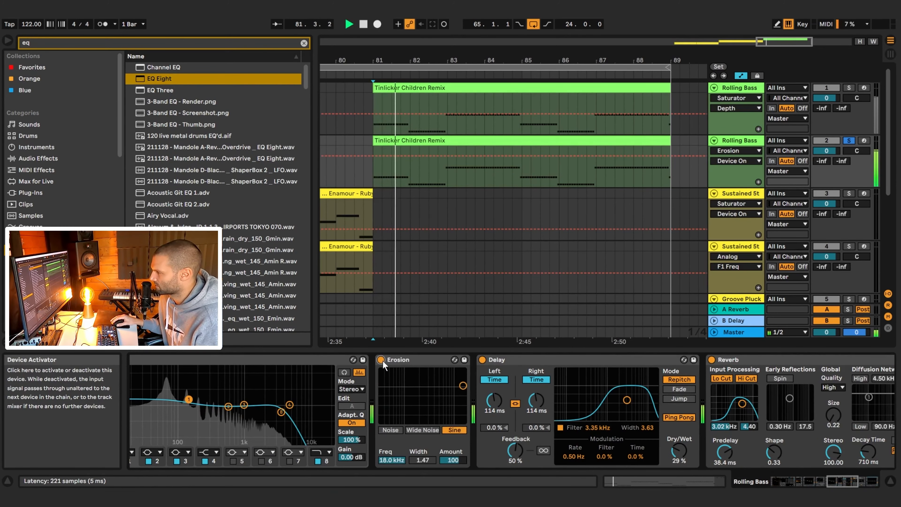
{"action": "key", "text": "space"}
Turn on Wavetable's Osc 2, transpose it up 12 semitones and play the bass.
{"action": "left_click_drag", "start_coordinate": [835, 483], "coordinate": [777, 483]}
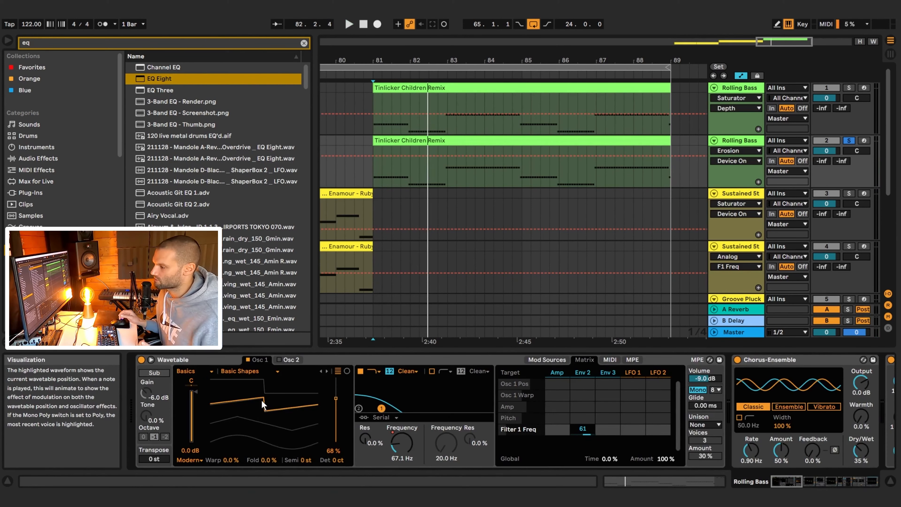
{"action": "left_click", "coordinate": [288, 361]}
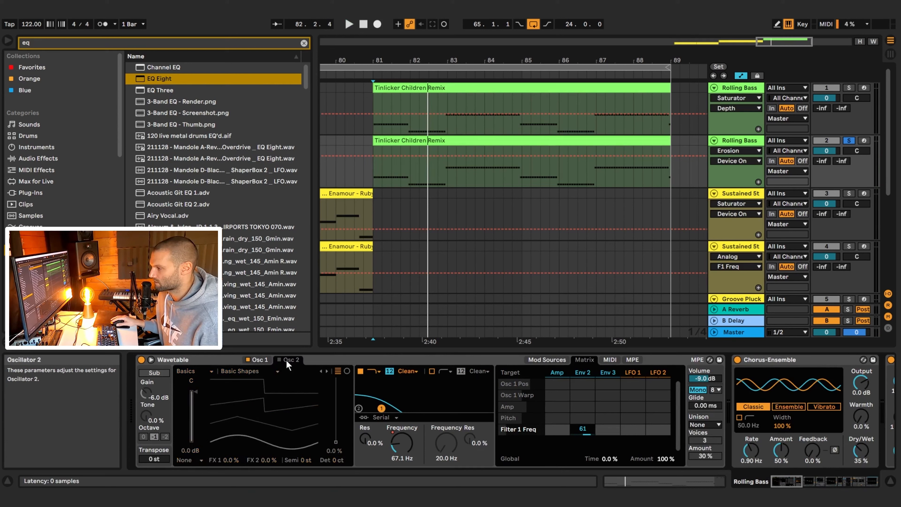
{"action": "left_click", "coordinate": [278, 360]}
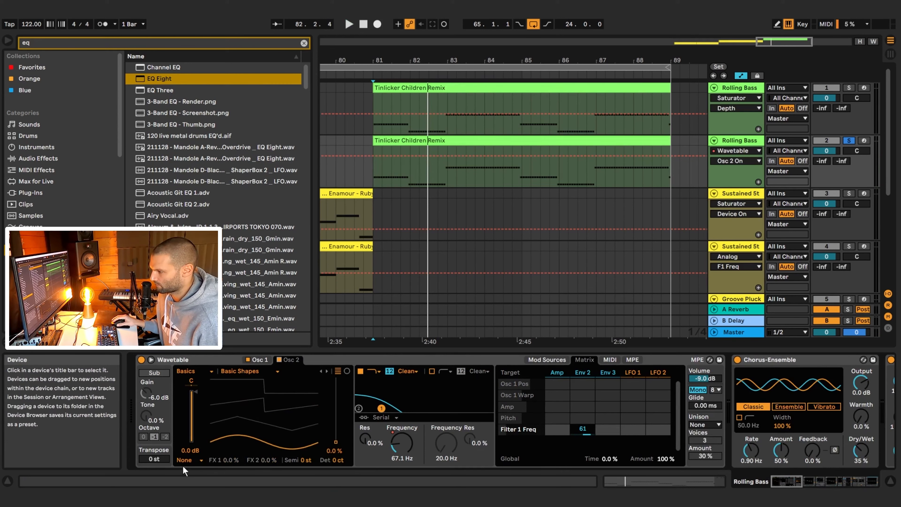
{"action": "left_click", "coordinate": [304, 460]}
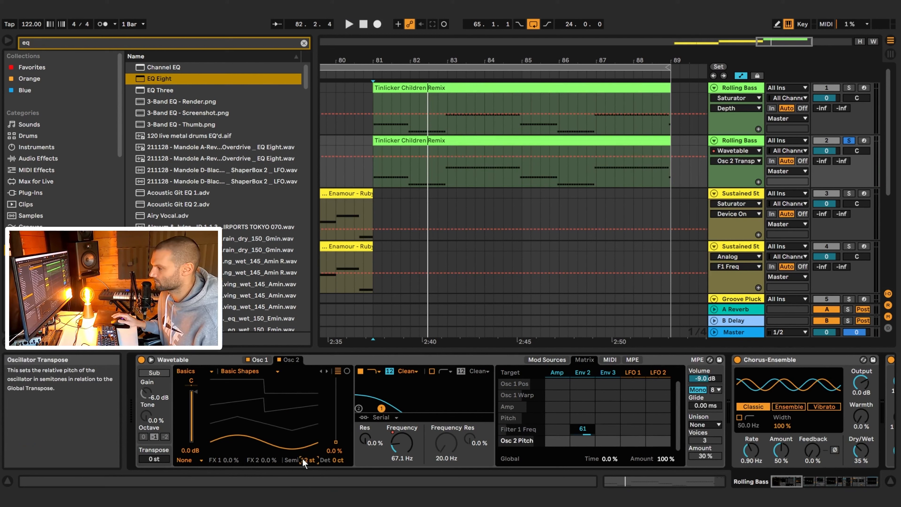
{"action": "key", "text": "space"}
{"action": "key", "text": "space"}
Set Osc 2's wave position to 68% and listen to the bass.
{"action": "left_click_drag", "start_coordinate": [336, 441], "coordinate": [336, 398]}
{"action": "key", "text": "space"}
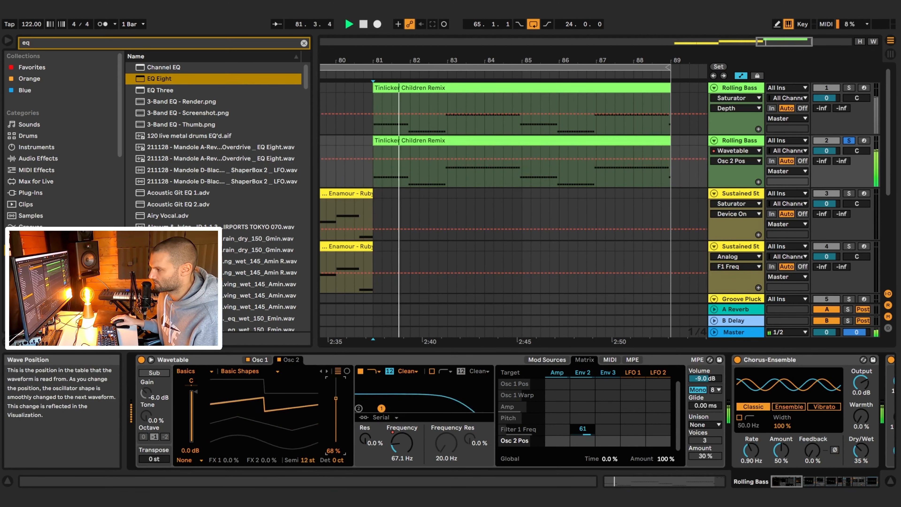
{"action": "key", "text": "space"}
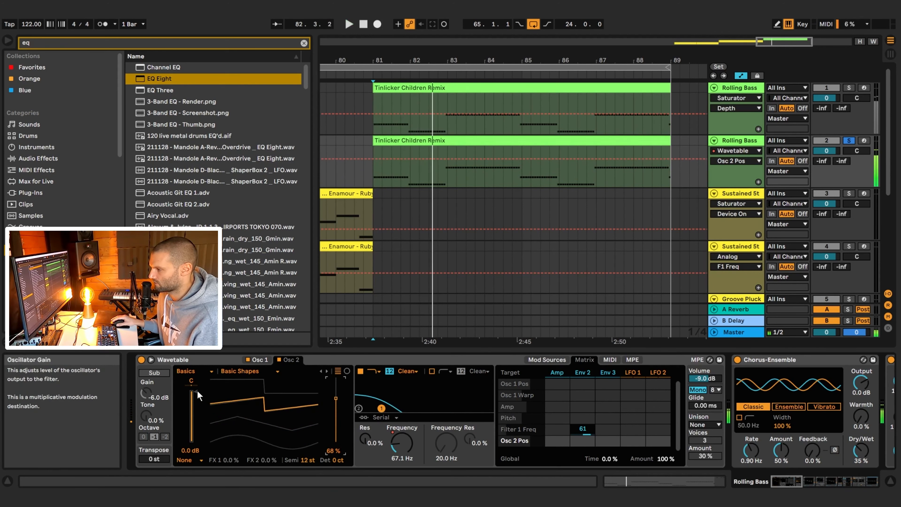
Lower Osc 2's gain to -10 dB while playing the bass.
{"action": "left_click_drag", "start_coordinate": [196, 391], "coordinate": [196, 415]}
{"action": "key", "text": "space"}
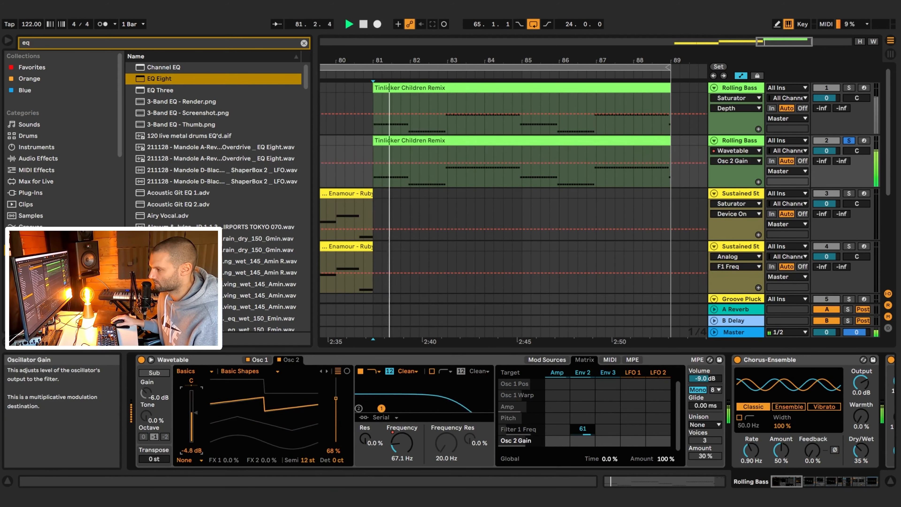
{"action": "left_click_drag", "start_coordinate": [192, 421], "coordinate": [191, 426]}
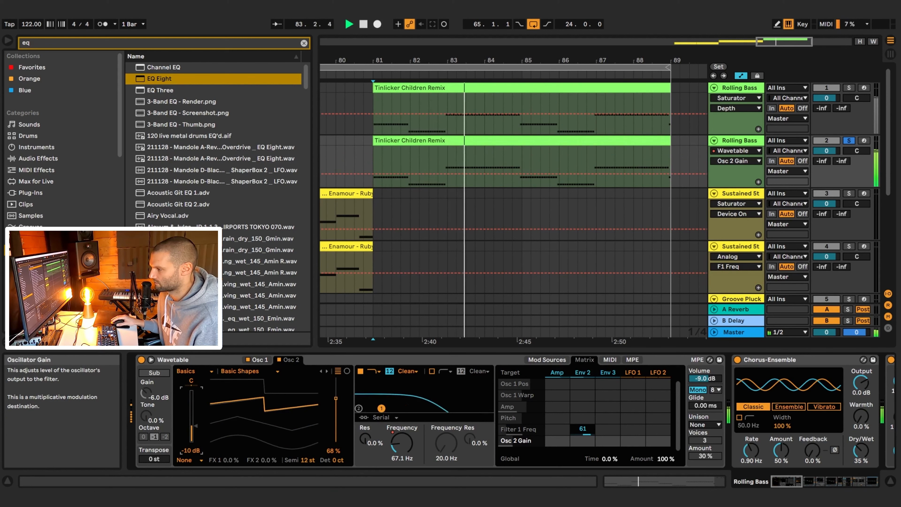
{"action": "key", "text": "space"}
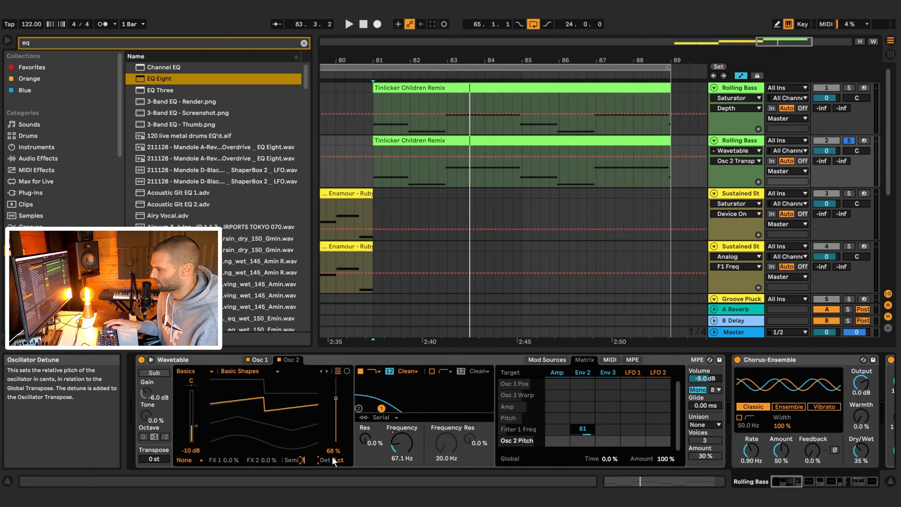
Audition Osc 2 transposed up 7 semitones, set its transposition to 19 semitones and play the bass.
{"action": "key", "text": "space"}
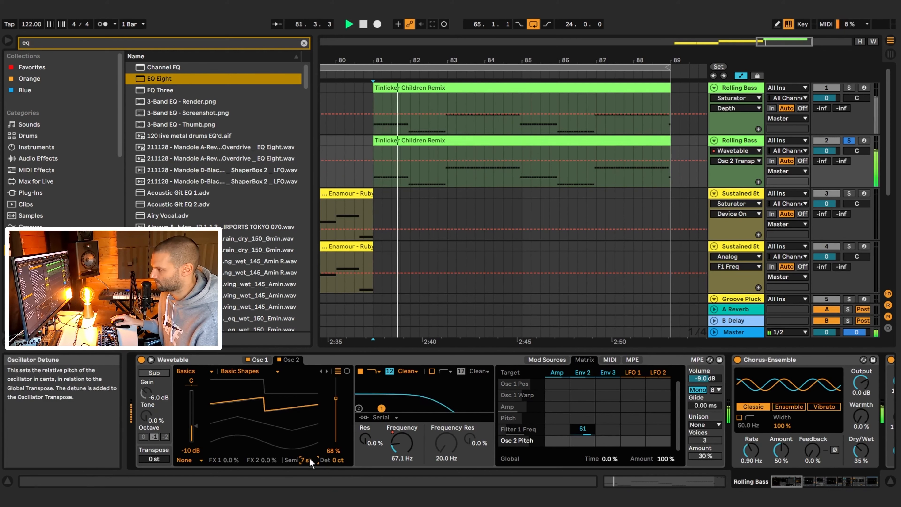
{"action": "key", "text": "space"}
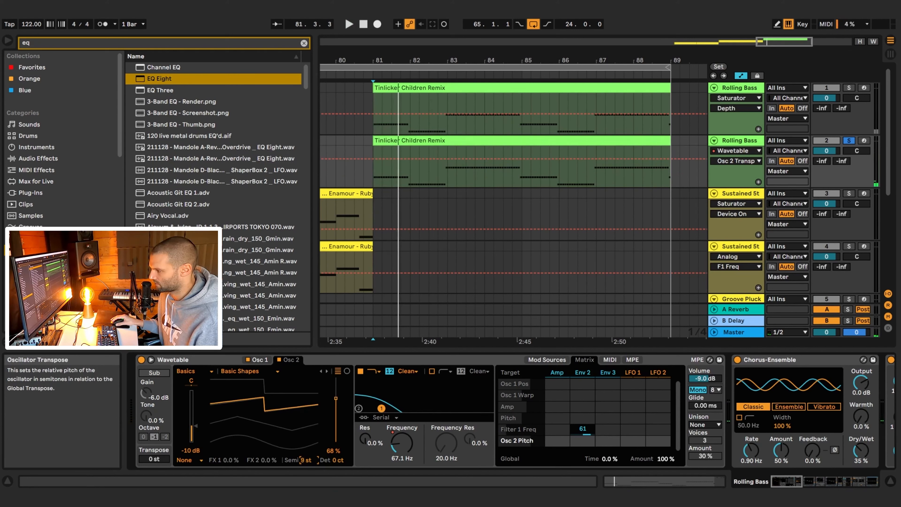
{"action": "key", "text": "space"}
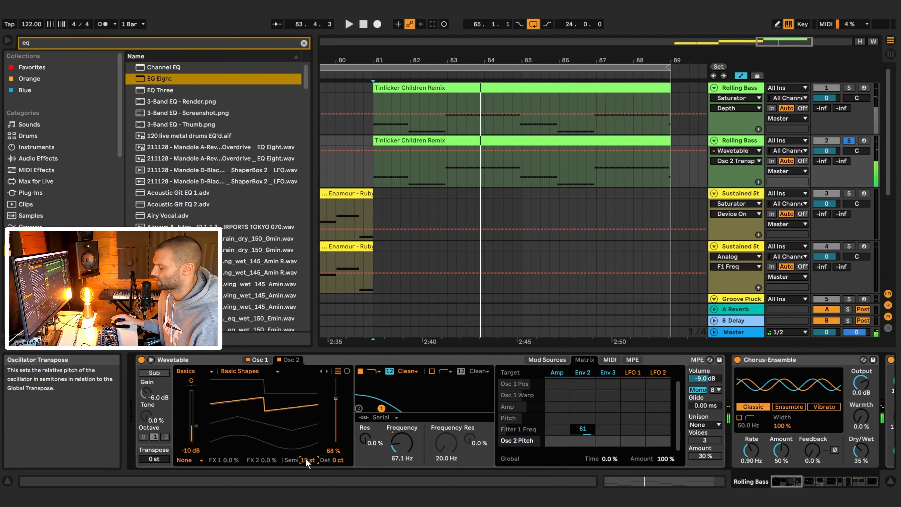
Group Wavetable into an Instrument Rack, show the rack's chain list and duplicate the Wavetable chain.
{"action": "mouse_move", "coordinate": [789, 480]}
{"action": "left_mouse_down"}
{"action": "mouse_move", "coordinate": [803, 481]}
{"action": "mouse_move", "coordinate": [785, 482]}
{"action": "left_mouse_up"}
{"action": "left_click", "coordinate": [323, 360]}
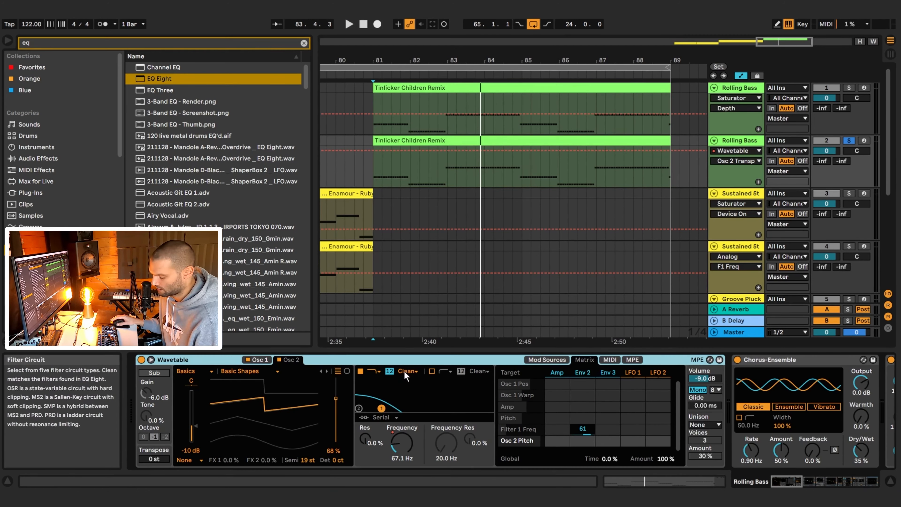
{"action": "key", "text": "ctrl+shift+g"}
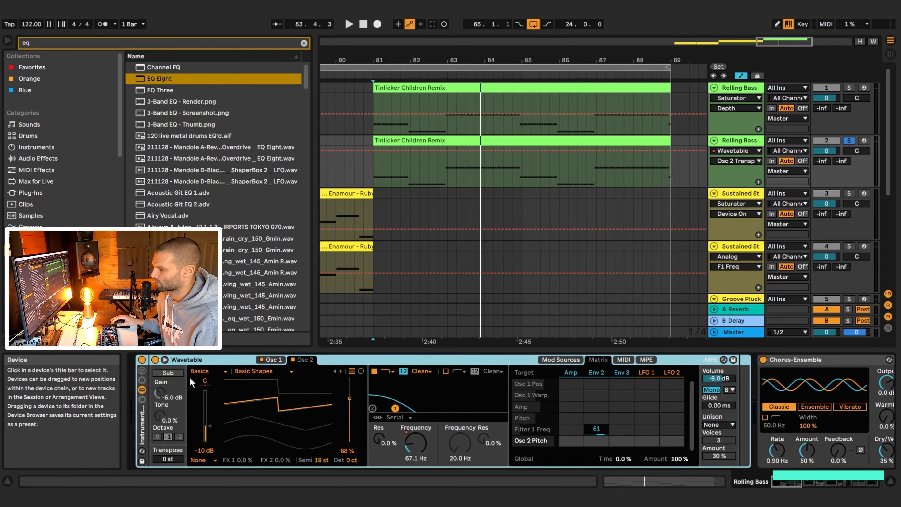
{"action": "left_click", "coordinate": [142, 398]}
{"action": "left_click", "coordinate": [176, 389]}
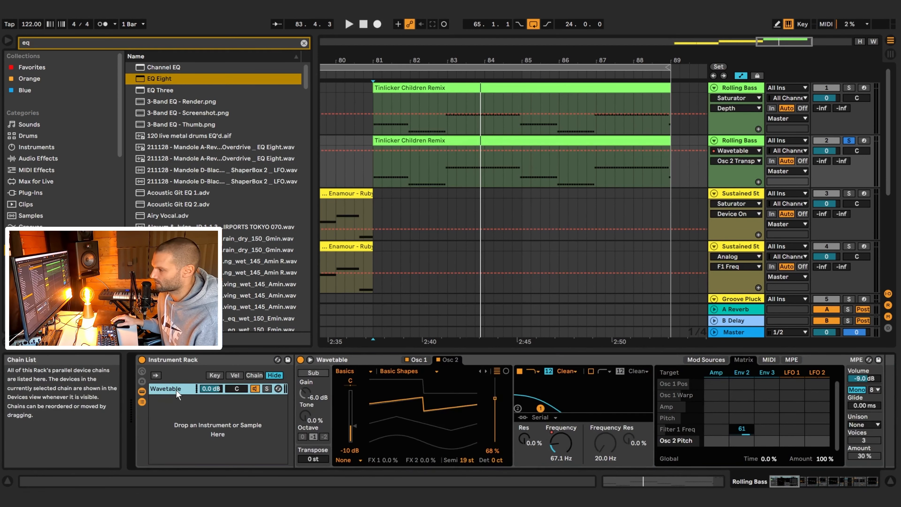
{"action": "key", "text": "ctrl+d"}
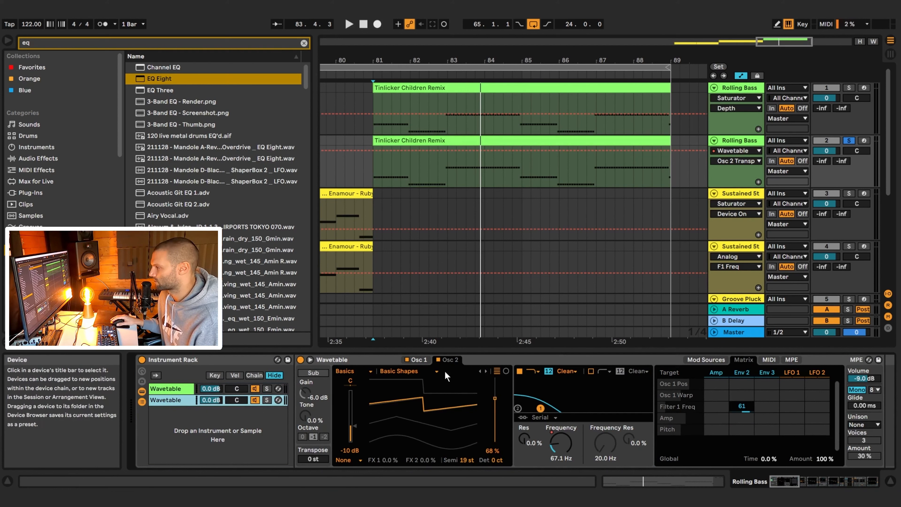
Switch off Osc 1 in the duplicated Wavetable and set its unison mode to Classic with 8 voices.
{"action": "left_click", "coordinate": [406, 359]}
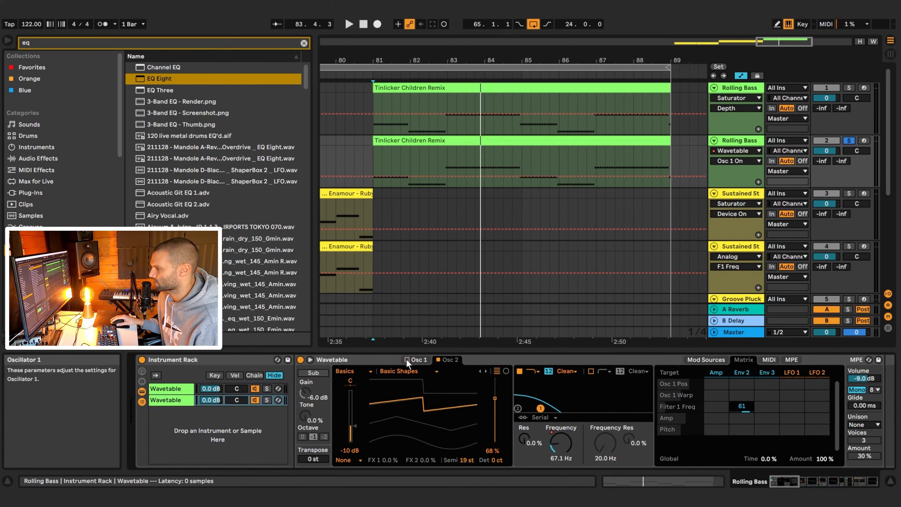
{"action": "left_click", "coordinate": [438, 360]}
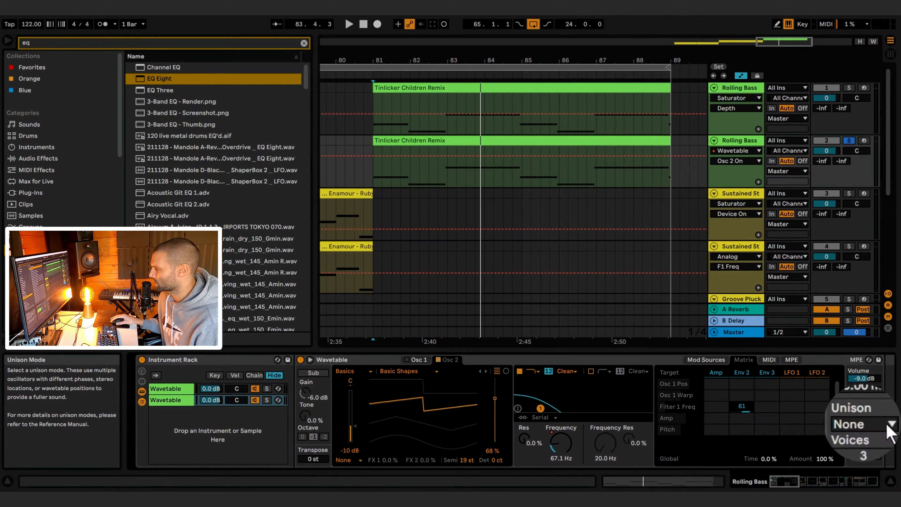
{"action": "left_click", "coordinate": [875, 424]}
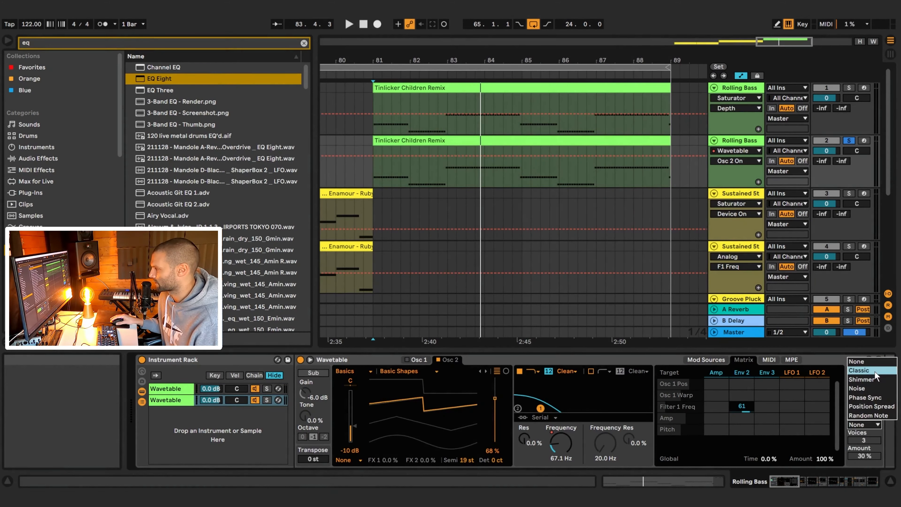
{"action": "left_click", "coordinate": [874, 371]}
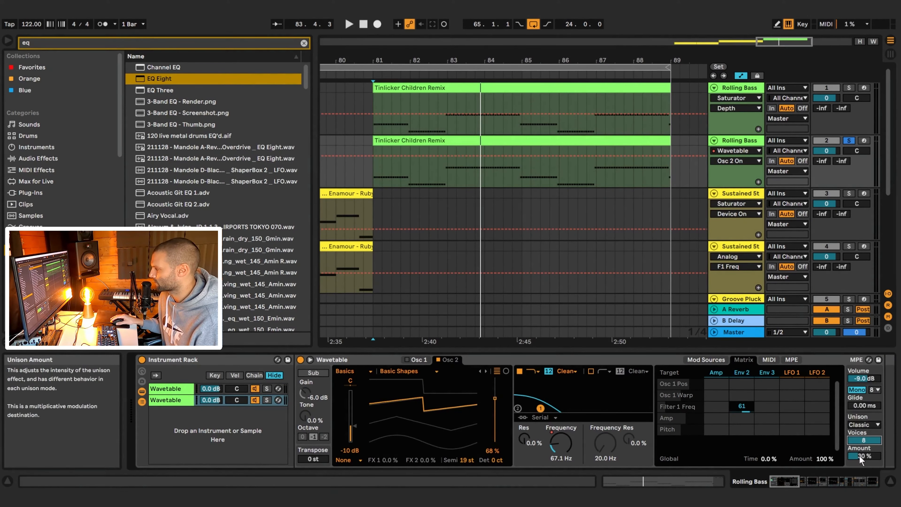
Solo the second Wavetable chain and, during playback, set its unison to 7 voices with an amount of 73%.
{"action": "left_click", "coordinate": [266, 399]}
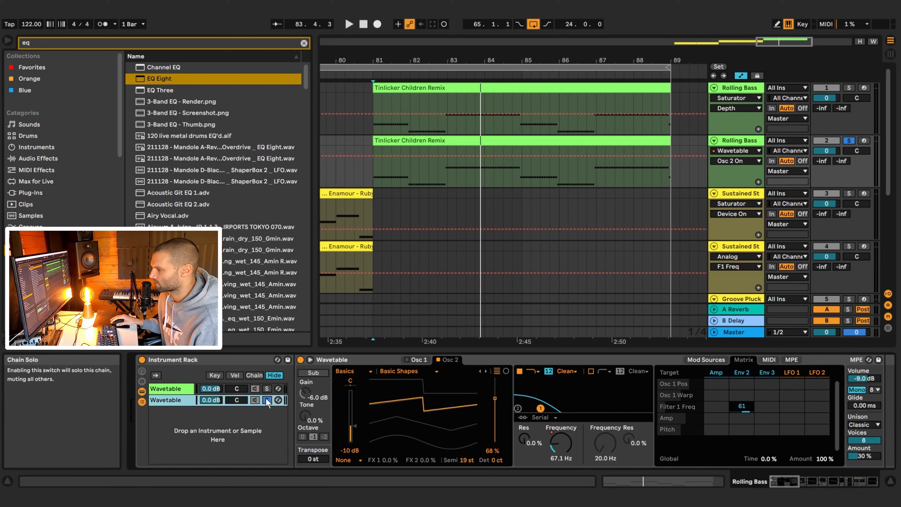
{"action": "key", "text": "space"}
{"action": "left_click", "coordinate": [863, 440]}
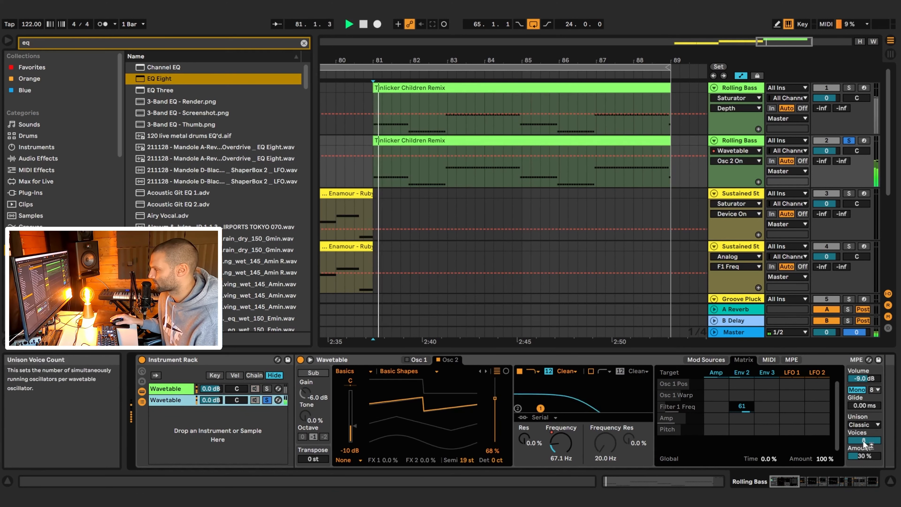
{"action": "type", "text": "2"}
{"action": "mouse_move", "coordinate": [864, 440]}
{"action": "left_mouse_down"}
{"action": "mouse_move", "coordinate": [863, 426]}
{"action": "mouse_move", "coordinate": [864, 437]}
{"action": "left_mouse_up"}
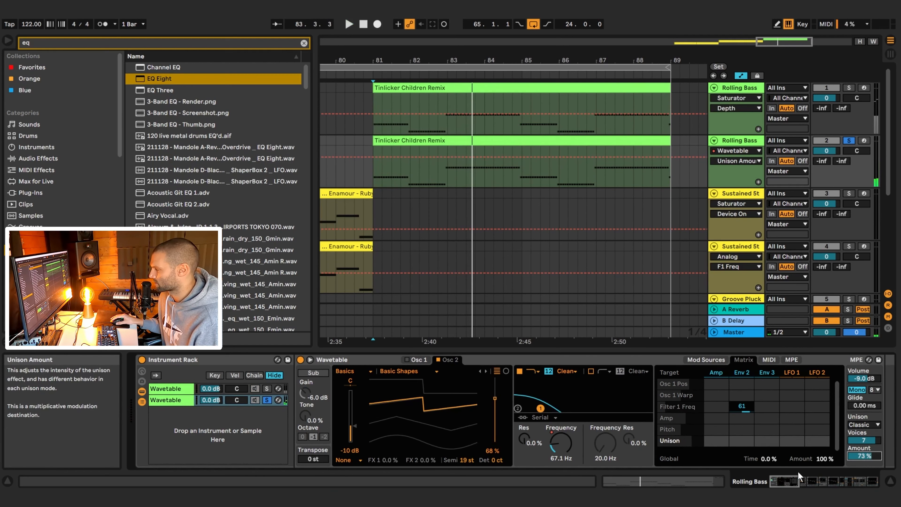
Unsolo the second Wavetable chain and play both layers of the bass together.
{"action": "mouse_move", "coordinate": [787, 481]}
{"action": "left_mouse_down"}
{"action": "mouse_move", "coordinate": [804, 481]}
{"action": "mouse_move", "coordinate": [788, 480]}
{"action": "left_mouse_up"}
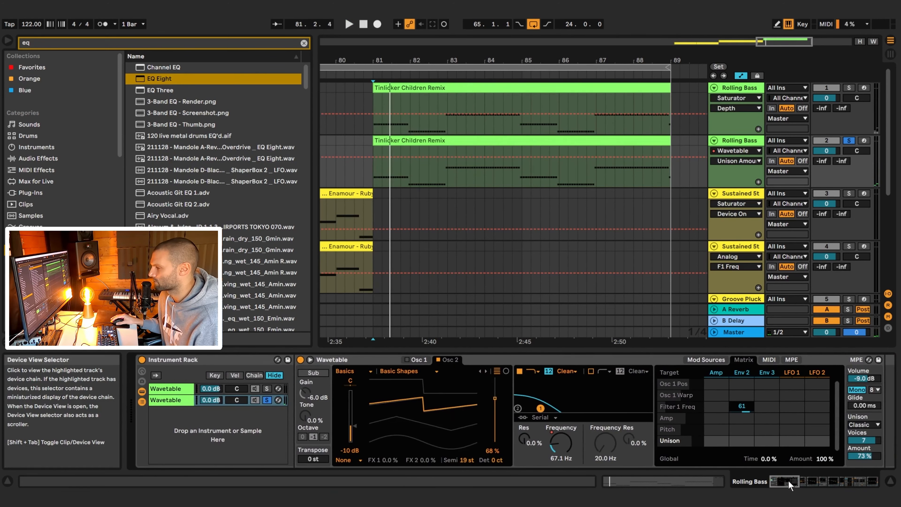
{"action": "left_click", "coordinate": [268, 400]}
{"action": "key", "text": "space"}
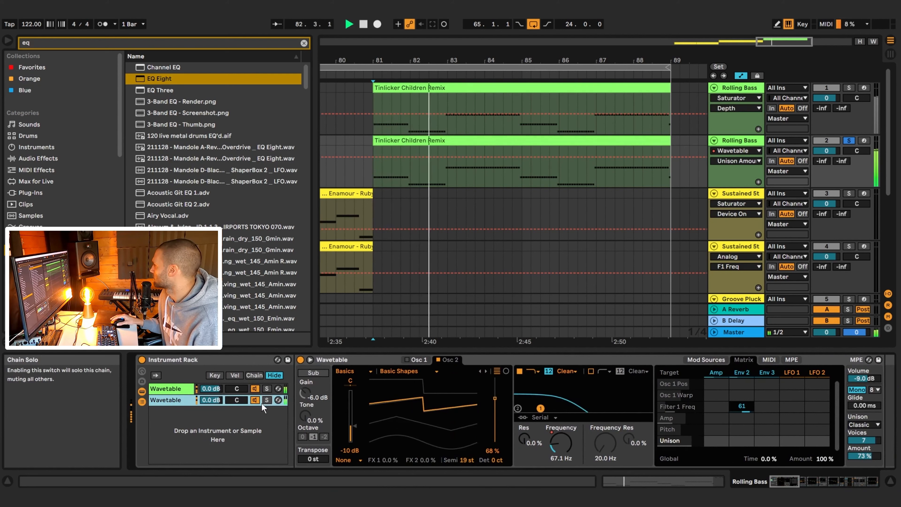
{"action": "key", "text": "space"}
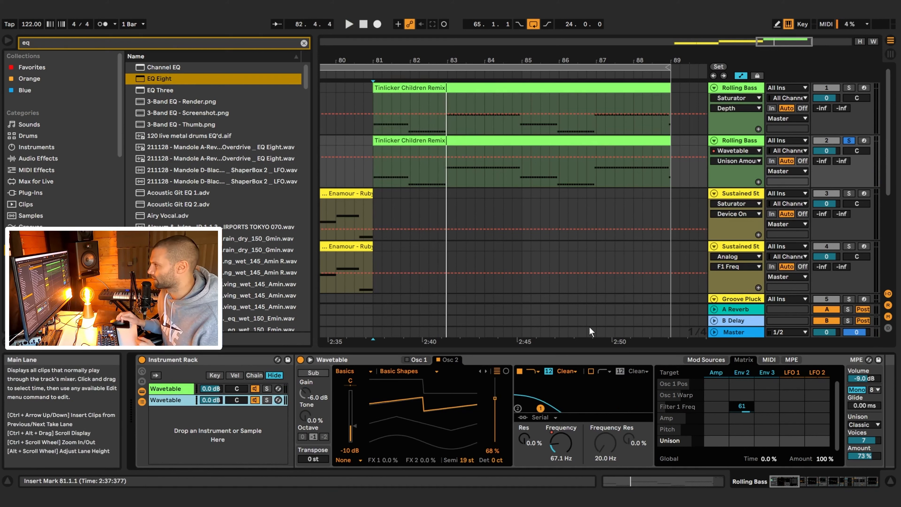
Zoom out the arrangement to show the Enamour - Ruby and Marsh - Lost In You clips on the lower tracks.
{"action": "left_click_drag", "start_coordinate": [773, 42], "coordinate": [767, 9]}
{"action": "scroll", "coordinate": [516, 213], "scroll_direction": "down", "scroll_amount": 2}
{"action": "scroll", "coordinate": [517, 217], "scroll_direction": "down", "scroll_amount": 2}
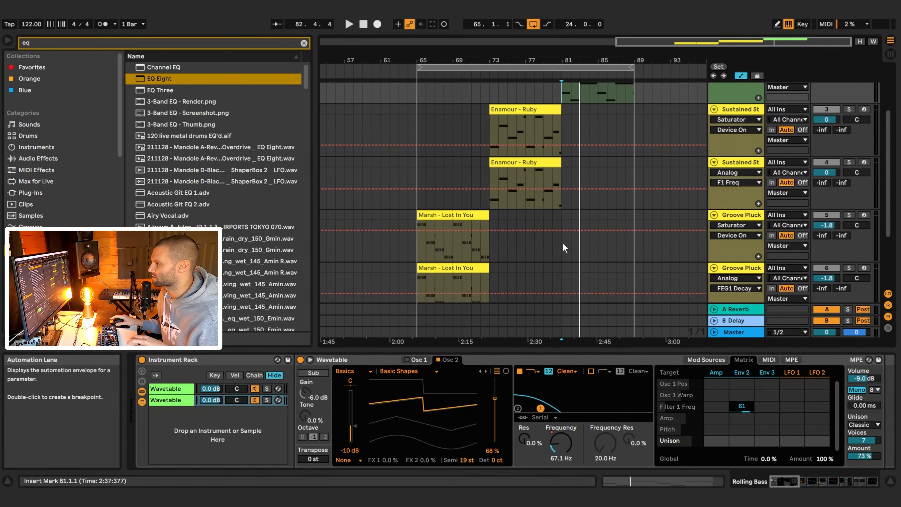